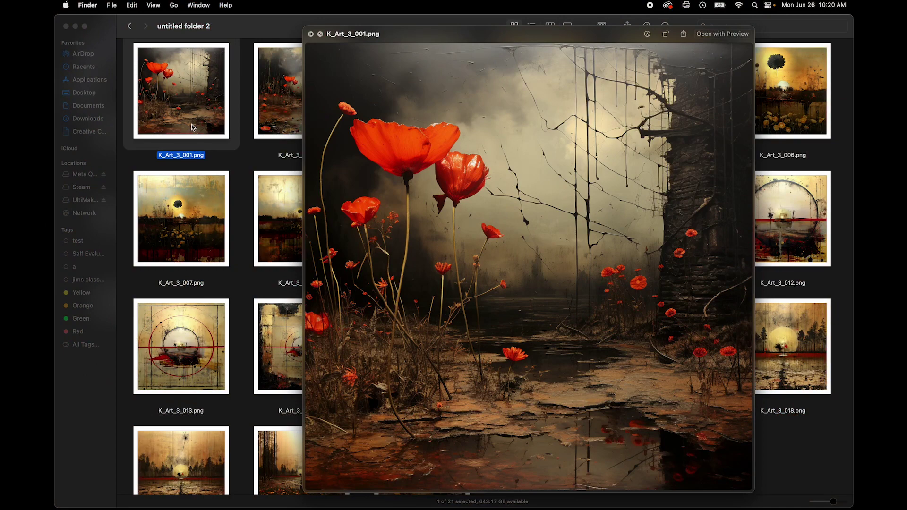
# - Preview the artwork images in the folder from K_Art_3_002.png through K_Art_3_012.png at large size
pyautogui.press('Right')
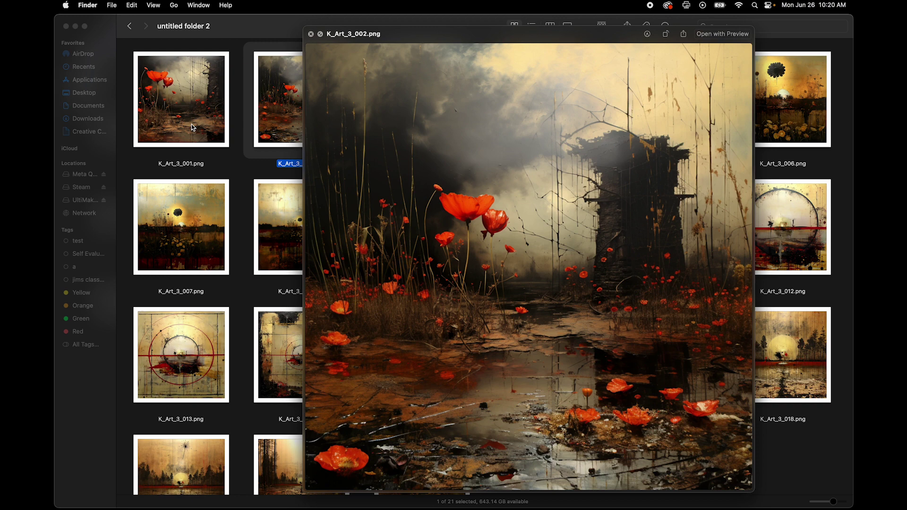
pyautogui.press('Right')
pyautogui.press('Right')
pyautogui.press('Right')
pyautogui.press('Right')
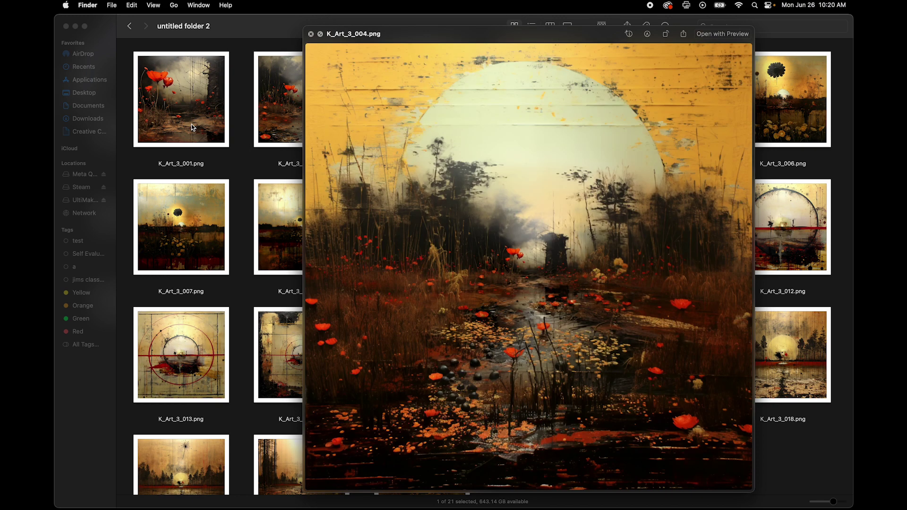
pyautogui.press('Down')
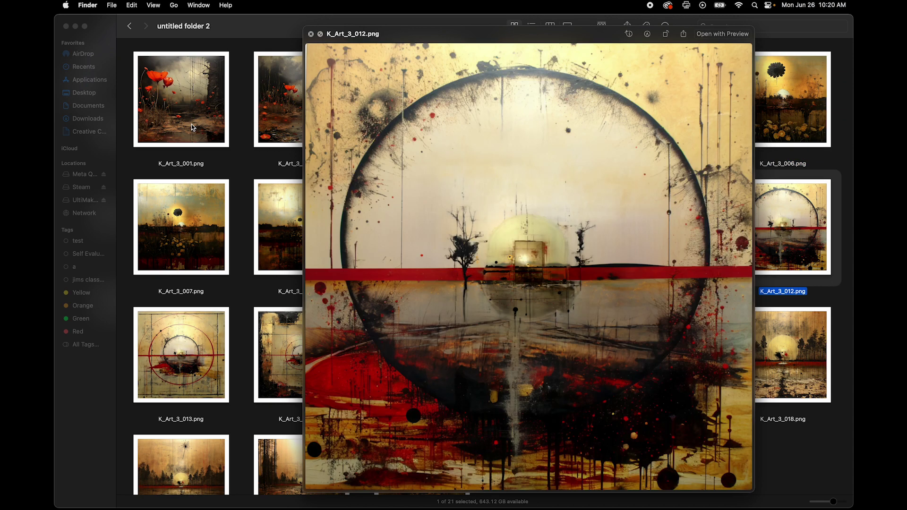
pyautogui.press('space')
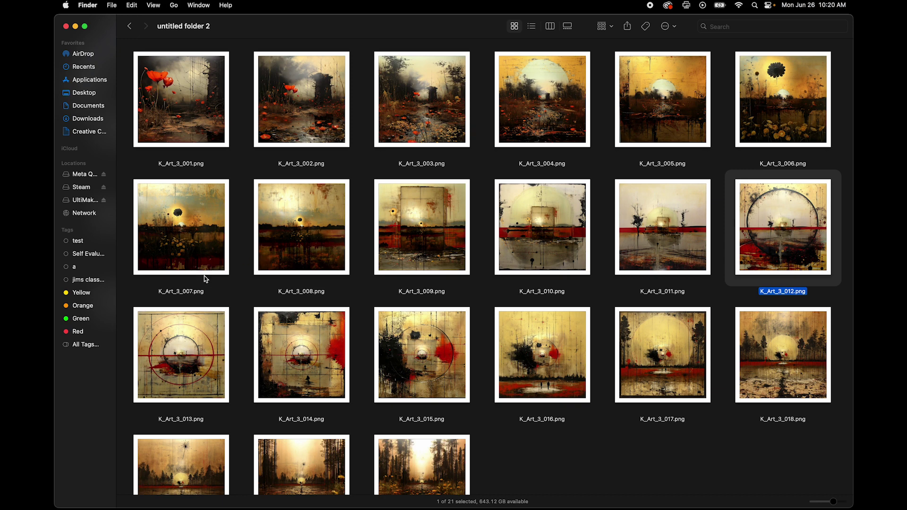
# - Locate the first and last images of the series, K_Art_3_001.png and K_Art_3_021.png, in the folder
pyautogui.click(195, 132)
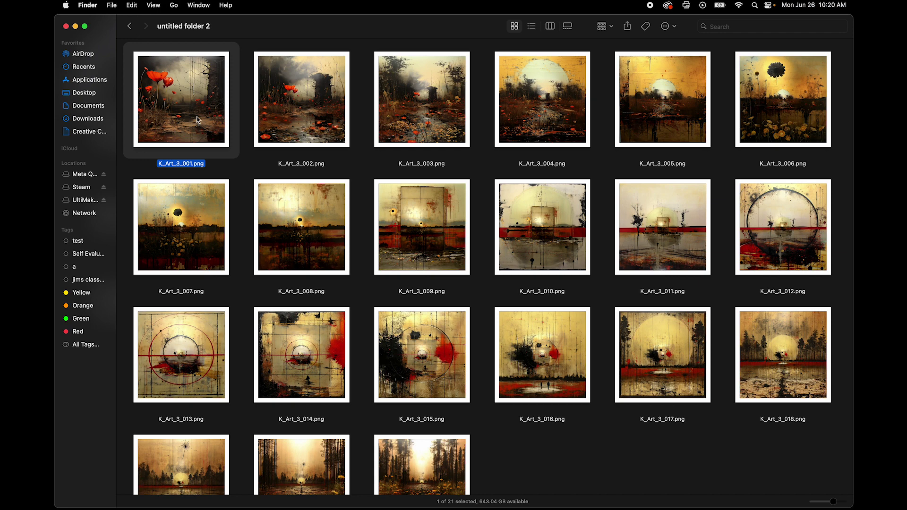
pyautogui.click(403, 448)
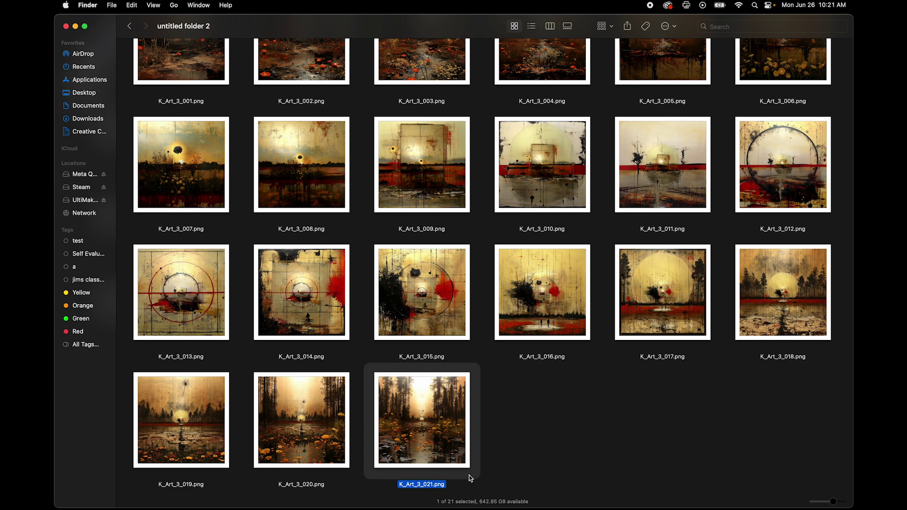
pyautogui.scroll(3, 470, 479)
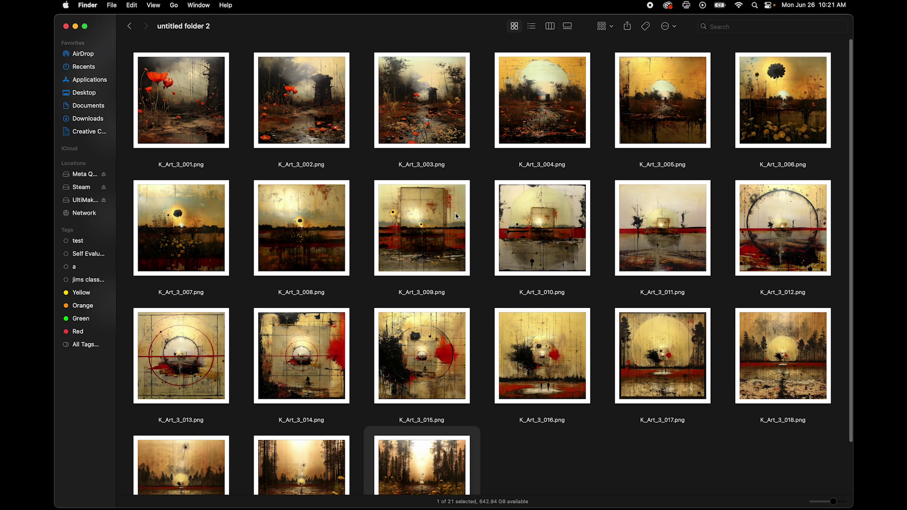
# - Switch to Motion and start a new project
pyautogui.press('super+Tab')
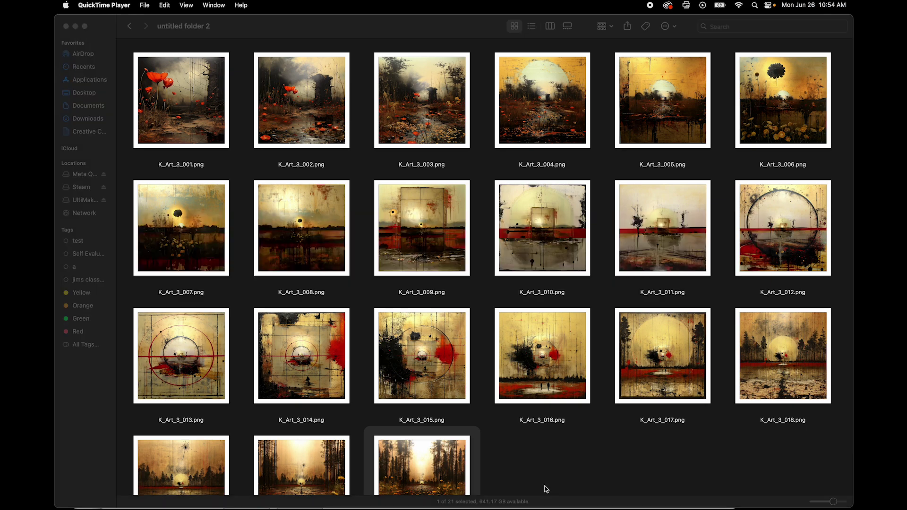
pyautogui.press('super+Tab')
pyautogui.press('super+Tab')
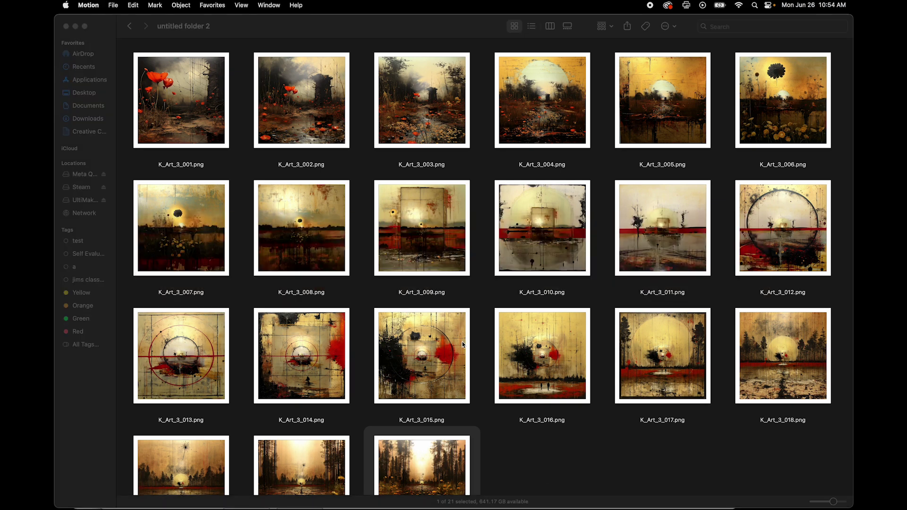
pyautogui.click(113, 6)
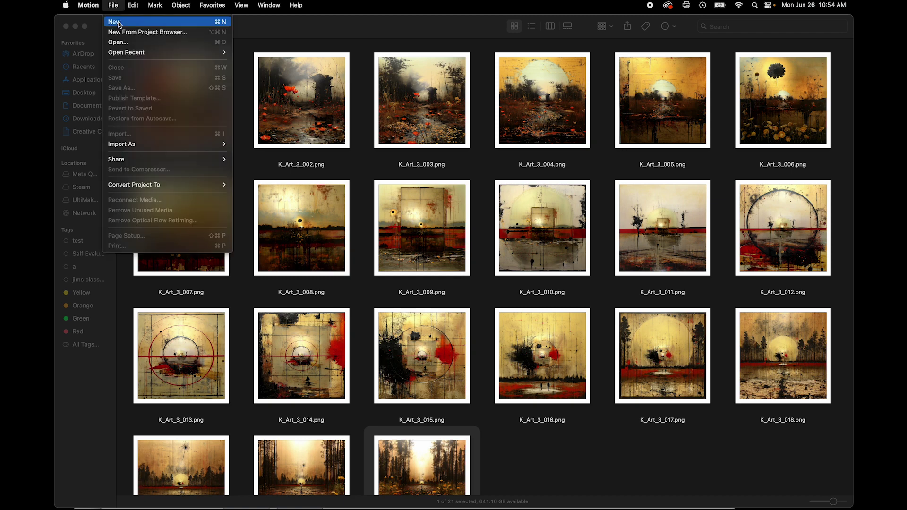
pyautogui.click(119, 24)
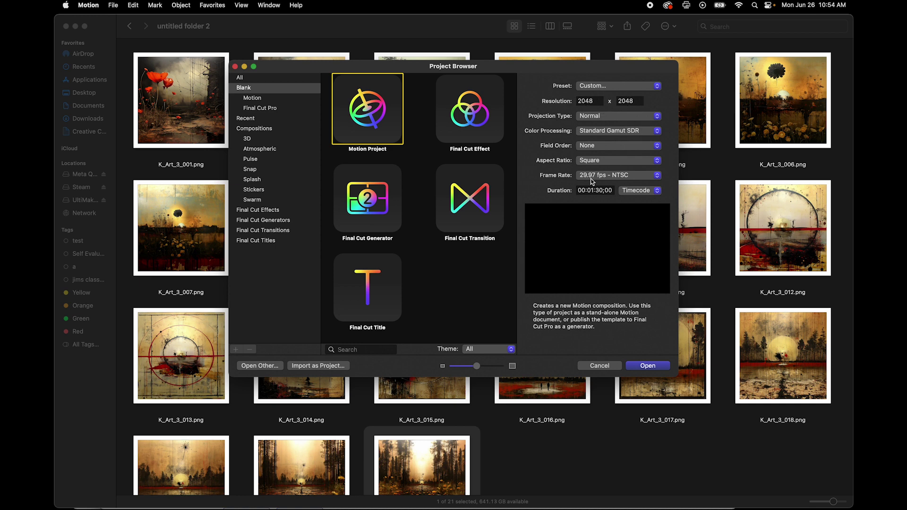
# - Create a blank Motion project at 2048 x 2048 with square aspect ratio, 29.97 fps - NTSC and a duration of 00:01:30;00
pyautogui.click(611, 164)
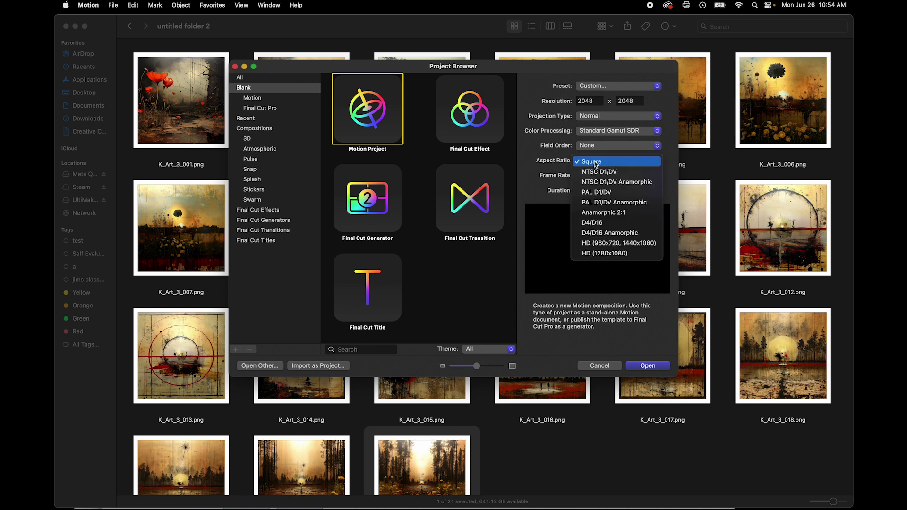
pyautogui.click(561, 163)
pyautogui.click(618, 87)
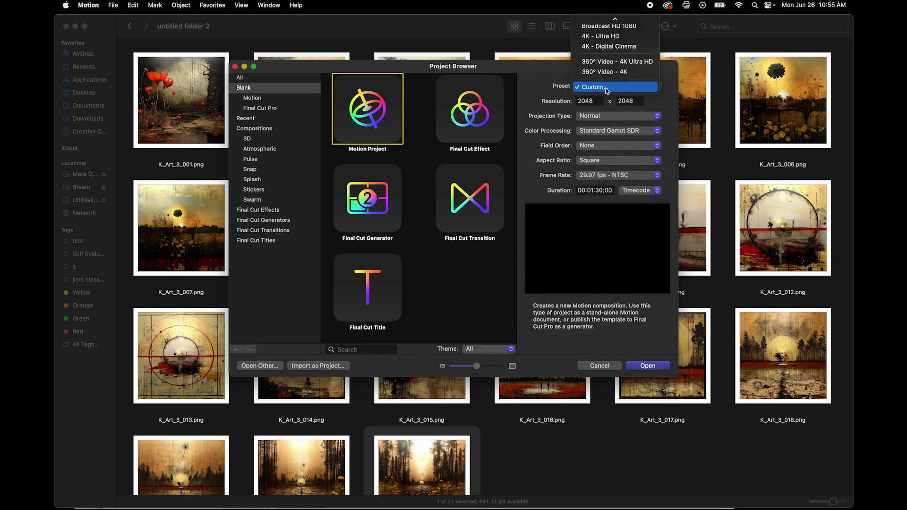
pyautogui.click(519, 124)
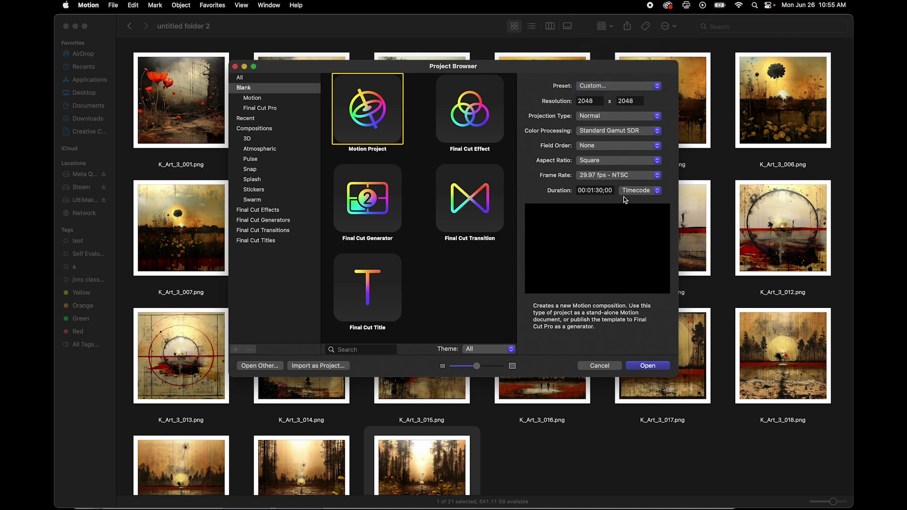
pyautogui.click(589, 191)
pyautogui.click(653, 367)
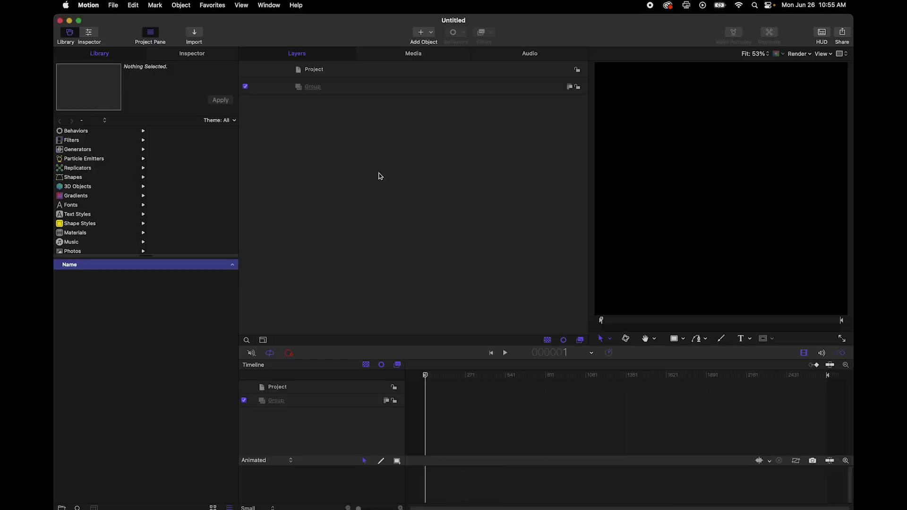
# - Narrow the layers list to give the canvas more room
pyautogui.click(264, 4)
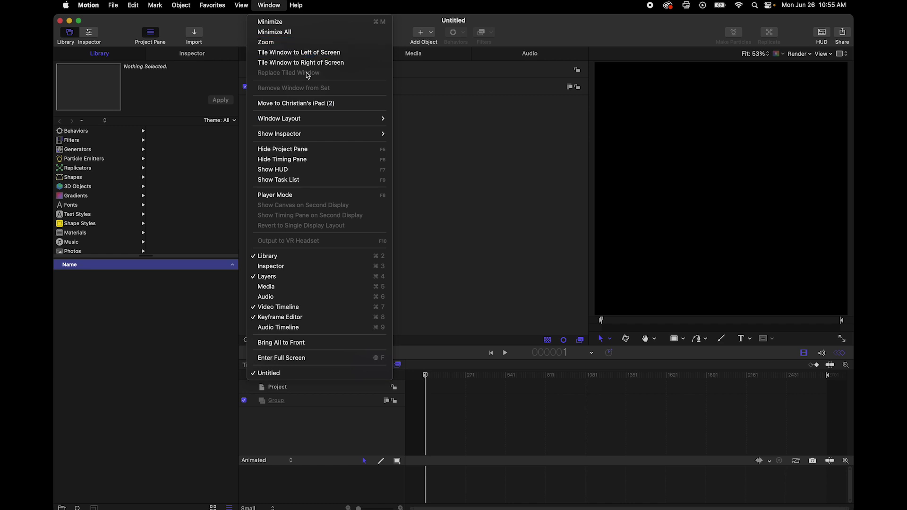
pyautogui.click(589, 194)
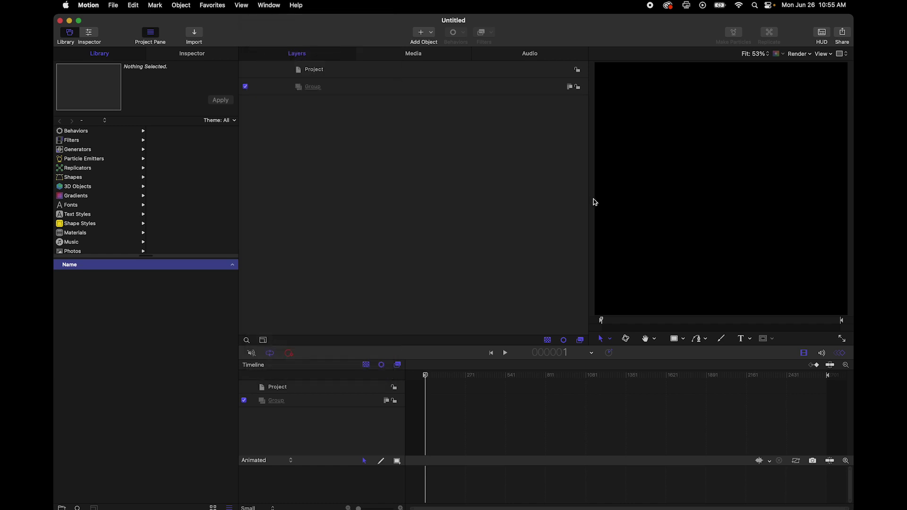
pyautogui.moveTo(587, 213); pyautogui.dragTo(397, 219)
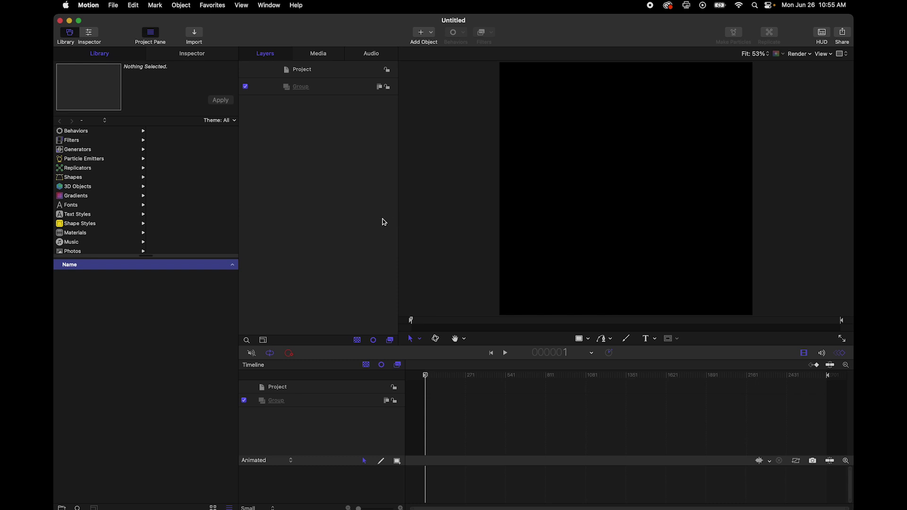
# - Delete the empty default group from the project and widen the layers list slightly
pyautogui.click(314, 88)
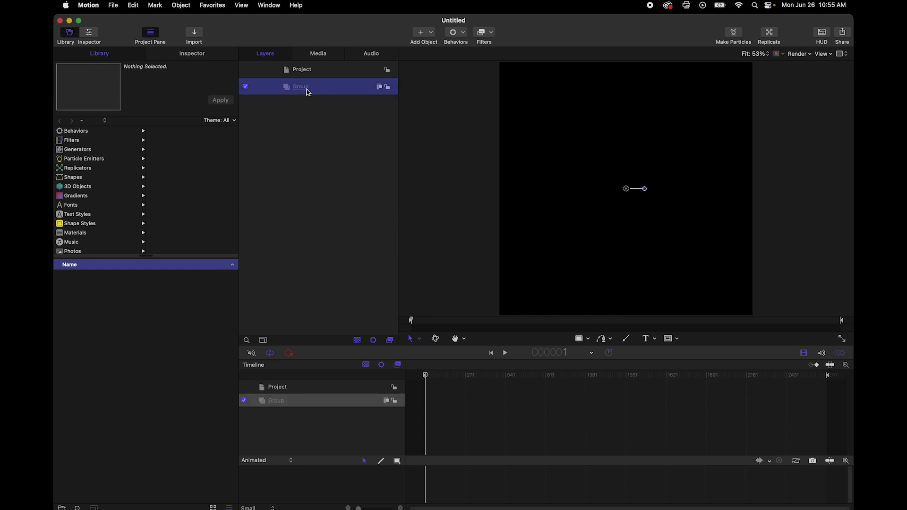
pyautogui.press('Delete')
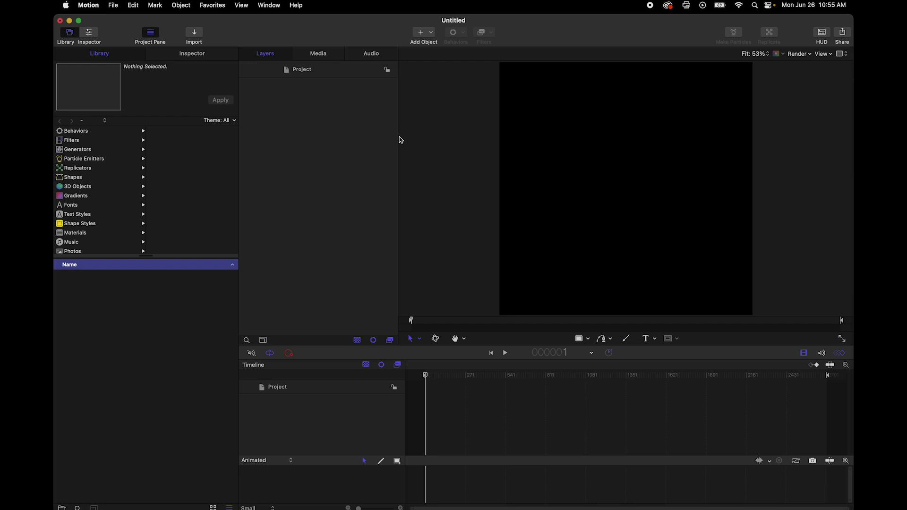
pyautogui.moveTo(398, 139); pyautogui.dragTo(403, 139)
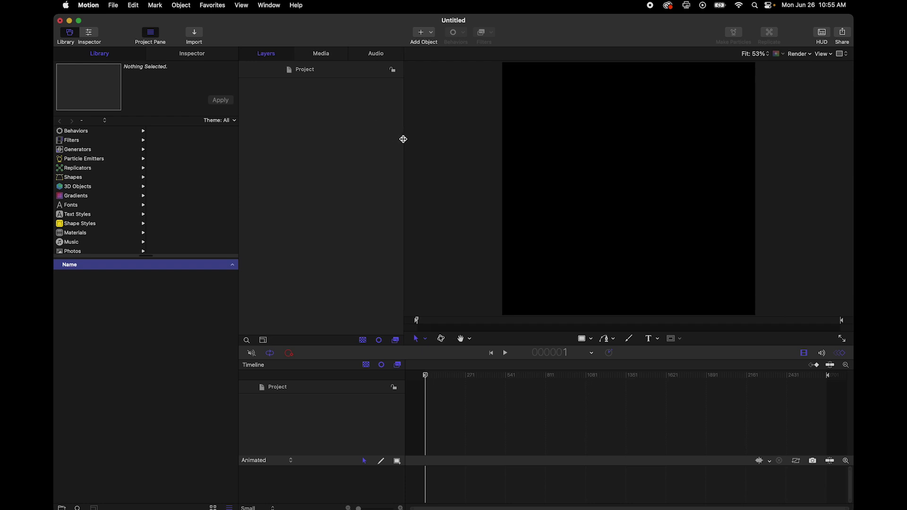
# - Import all the images from K_Art_3_001.png to K_Art_3_021.png in untitled folder 2 into the project
pyautogui.click(194, 36)
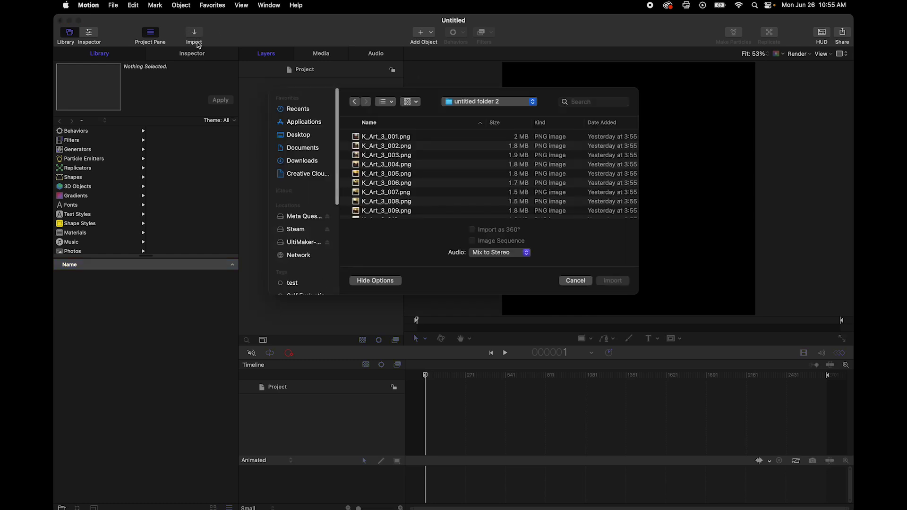
pyautogui.scroll(-1, 413, 152)
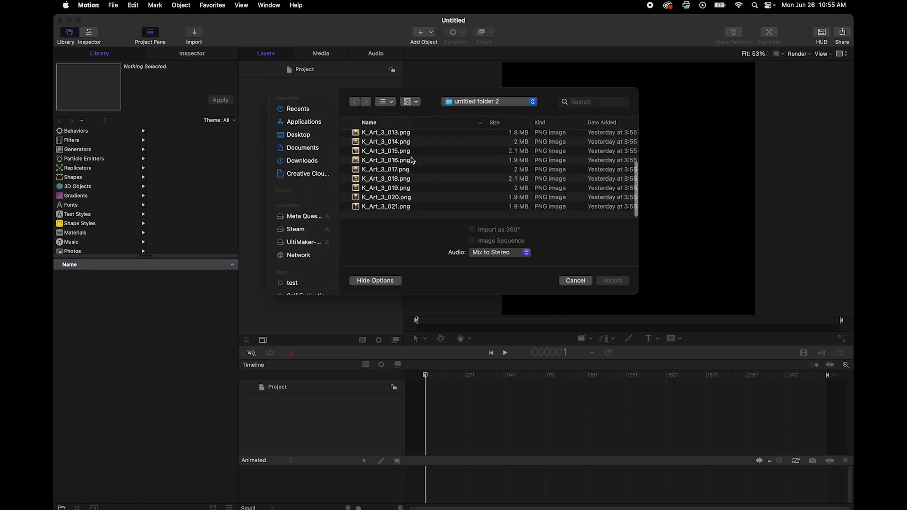
pyautogui.click(413, 152)
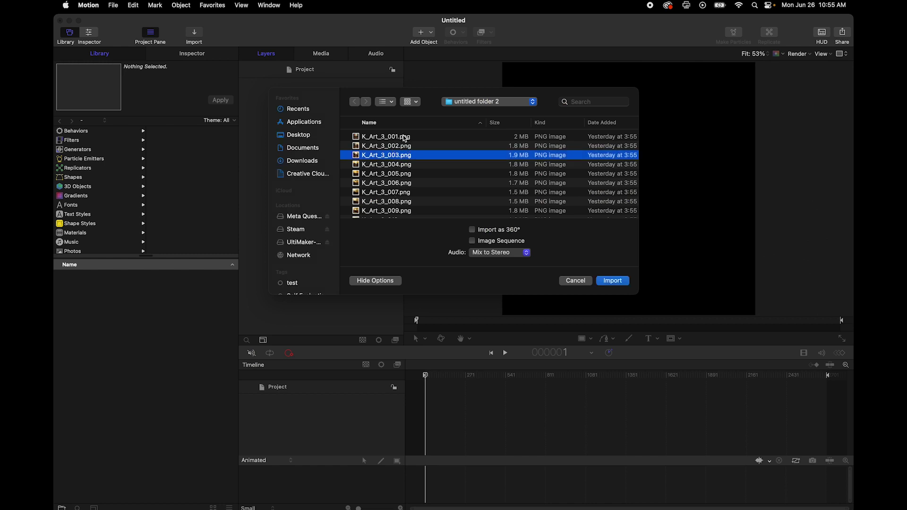
pyautogui.scroll(-2, 399, 142)
pyautogui.scroll(3, 399, 208)
pyautogui.scroll(2, 401, 161)
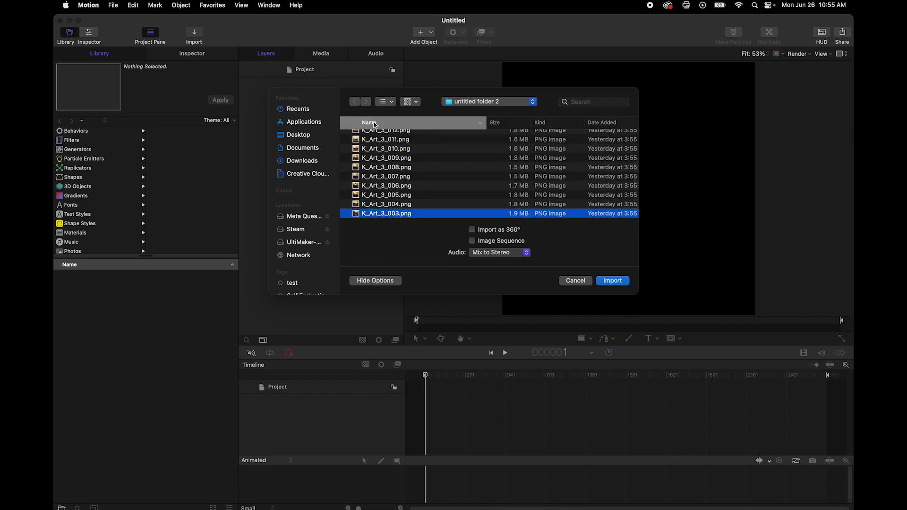
pyautogui.click(399, 138)
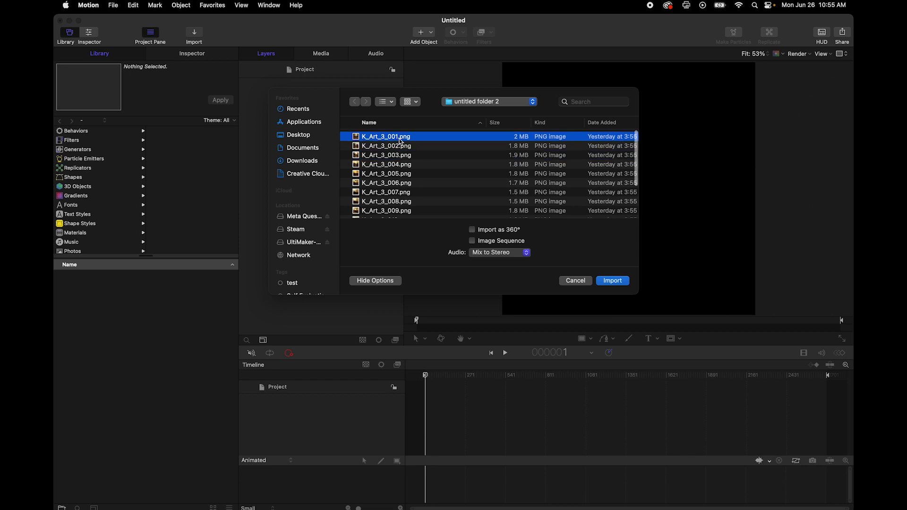
pyautogui.scroll(-5, 390, 204)
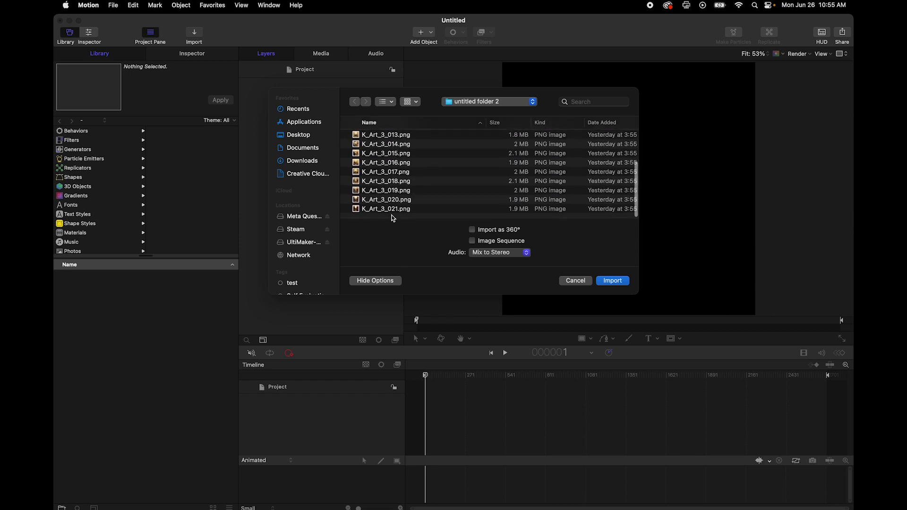
pyautogui.keyDown('shift'); pyautogui.click(393, 210); pyautogui.keyUp('shift')
pyautogui.click(612, 281)
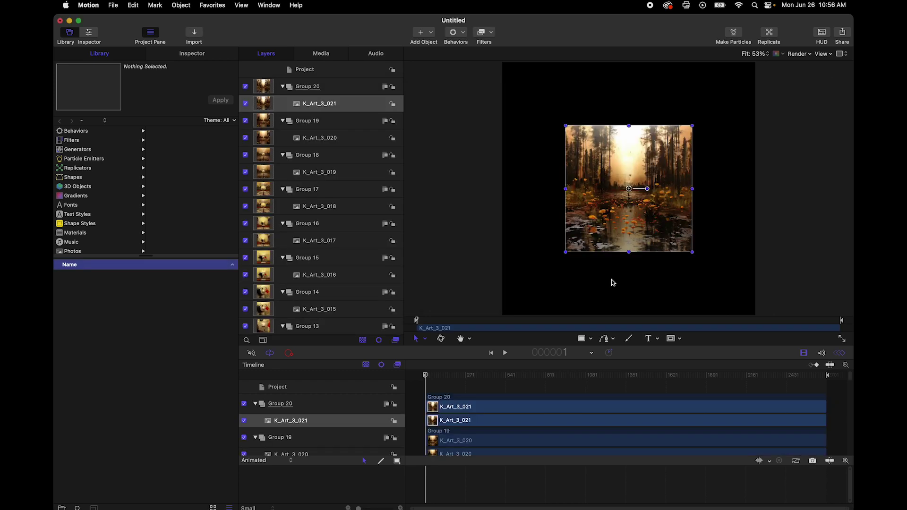
# - Select every layer in the project and turn off the visibility of all groups and images
pyautogui.scroll(-15, 351, 159)
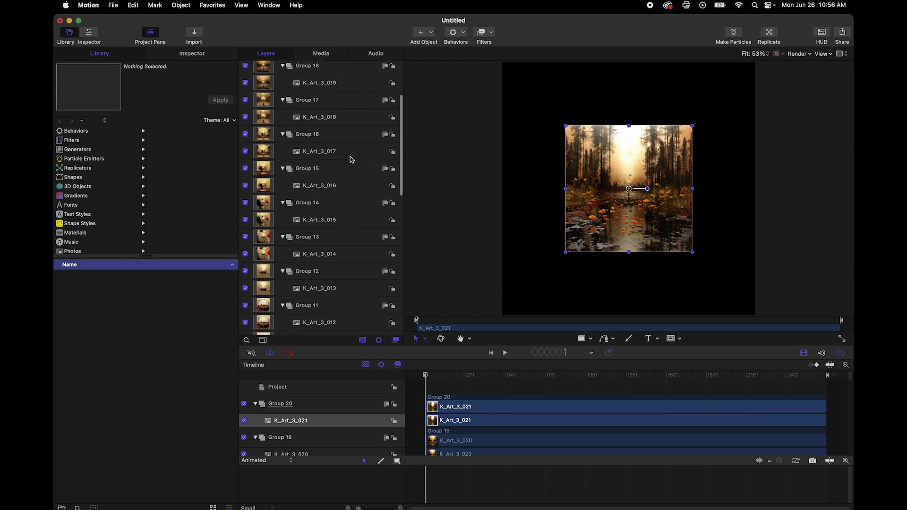
pyautogui.scroll(15, 347, 157)
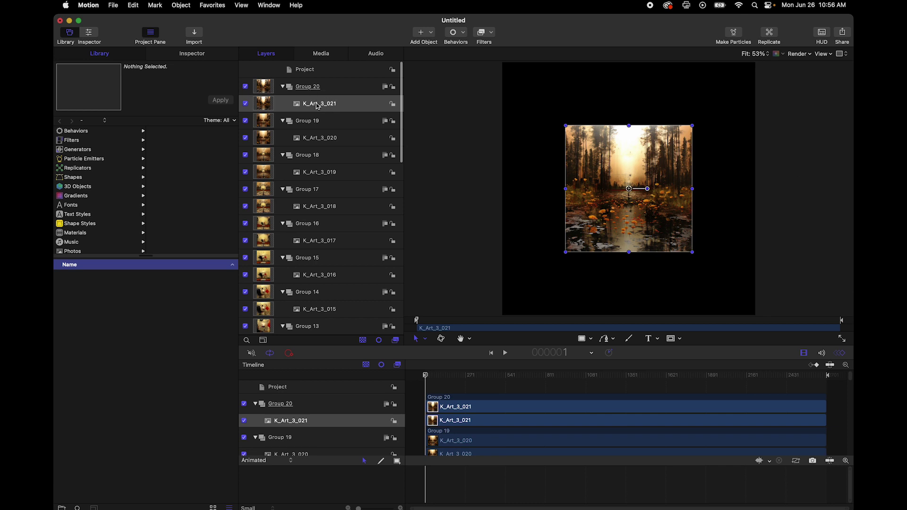
pyautogui.scroll(-15, 344, 160)
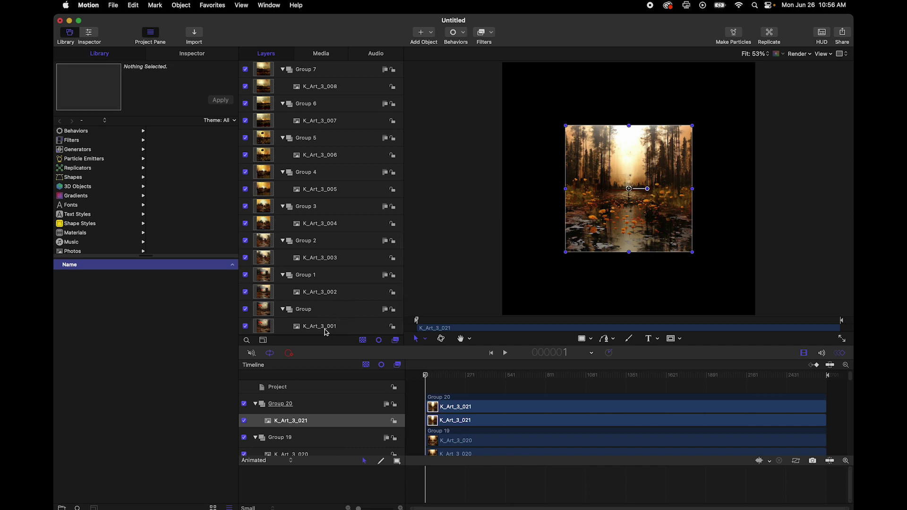
pyautogui.scroll(15, 328, 228)
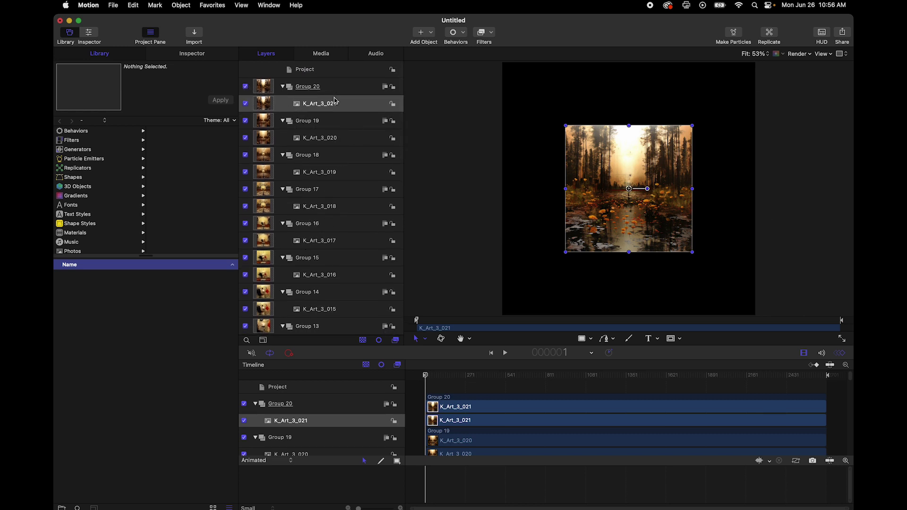
pyautogui.press('cmd+a')
pyautogui.click(246, 88)
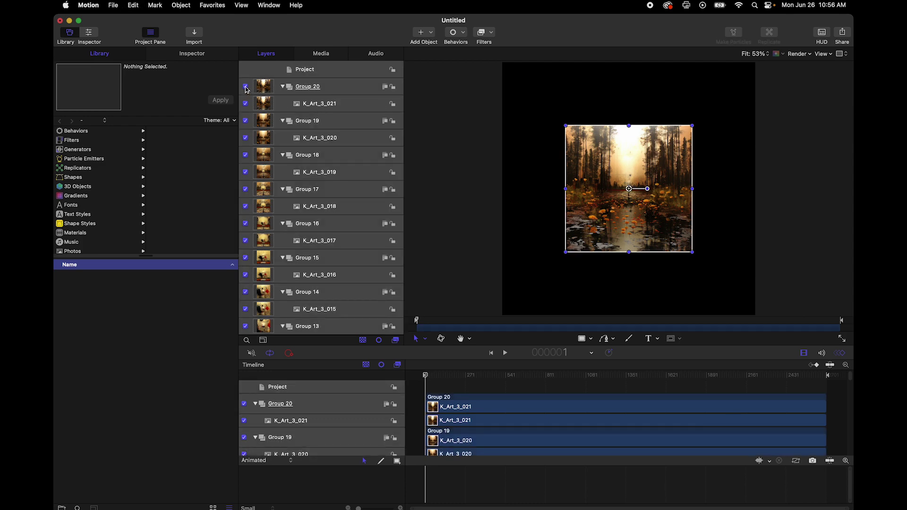
pyautogui.click(253, 93)
# - Make the lowest group and its K_Art_3_001 image visible
pyautogui.scroll(-15, 307, 128)
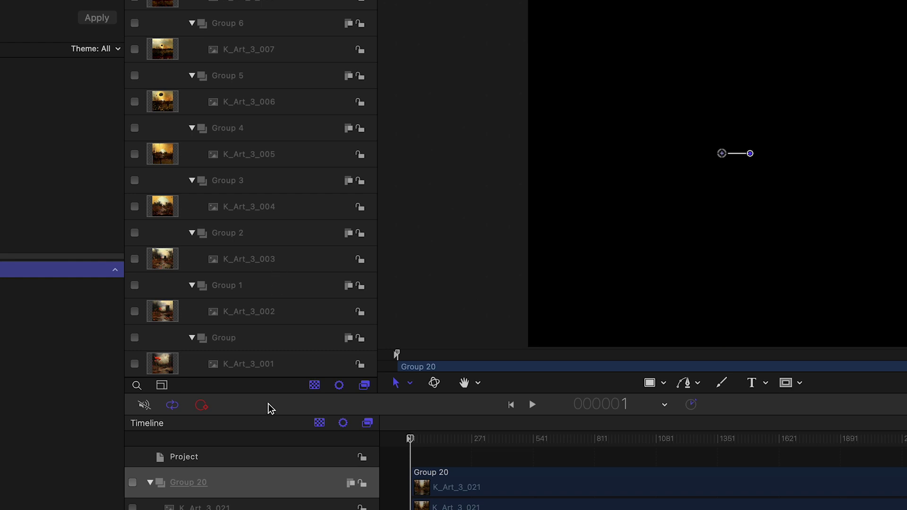
pyautogui.click(135, 338)
pyautogui.click(134, 364)
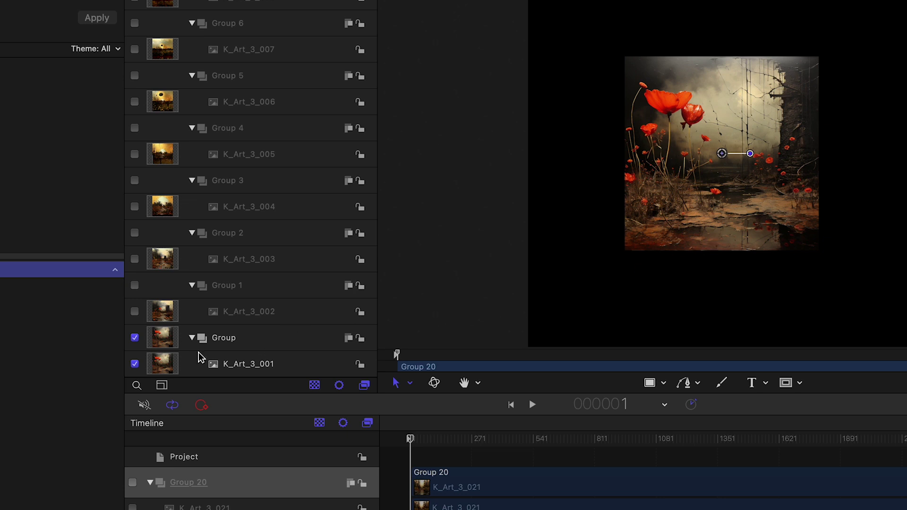
# - Collapse and select the lowest group, and make Group 1 and its K_Art_3_002 image visible
pyautogui.click(191, 337)
pyautogui.click(233, 365)
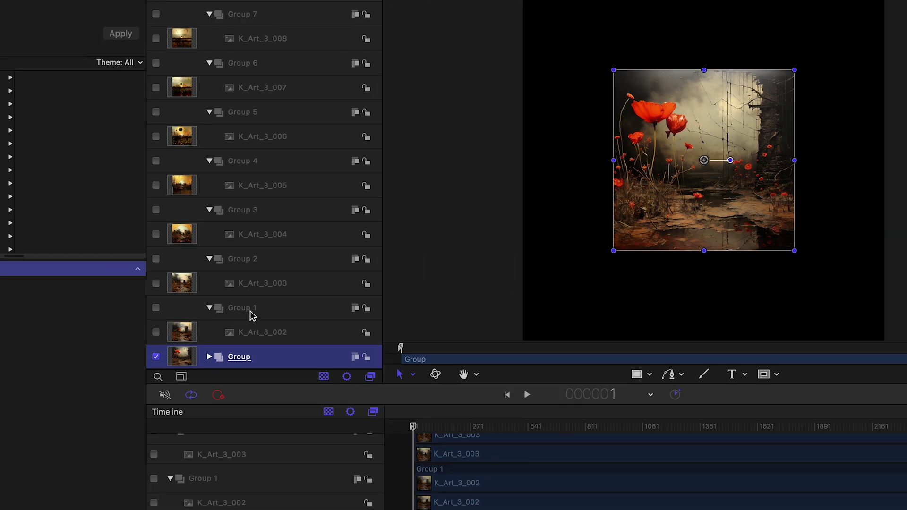
pyautogui.click(156, 332)
pyautogui.click(156, 307)
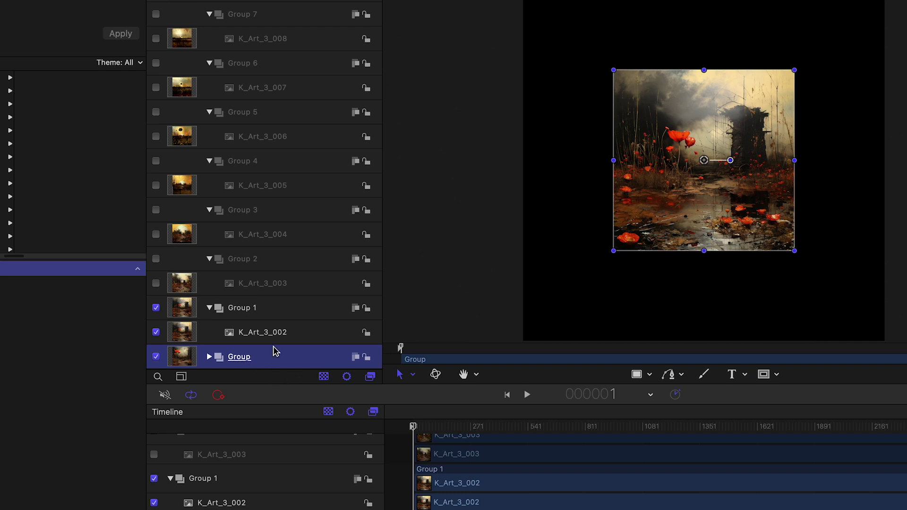
pyautogui.click(156, 307)
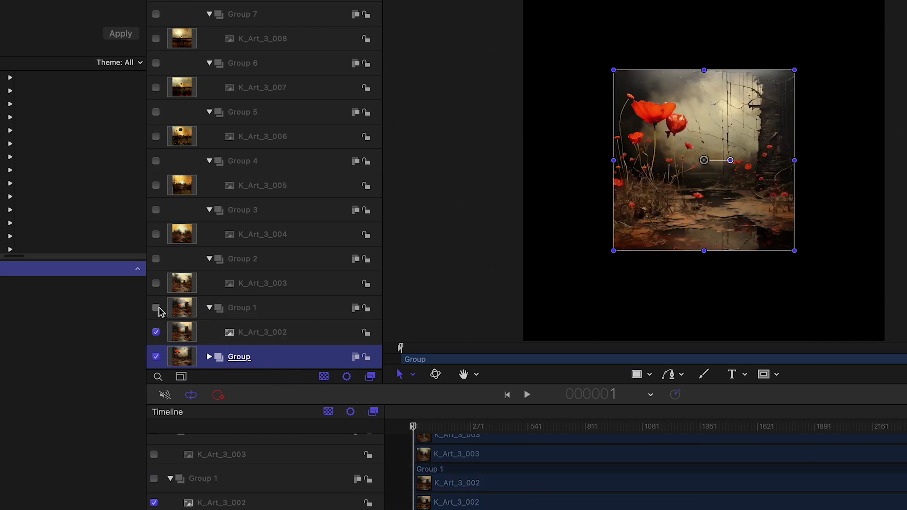
pyautogui.click(157, 308)
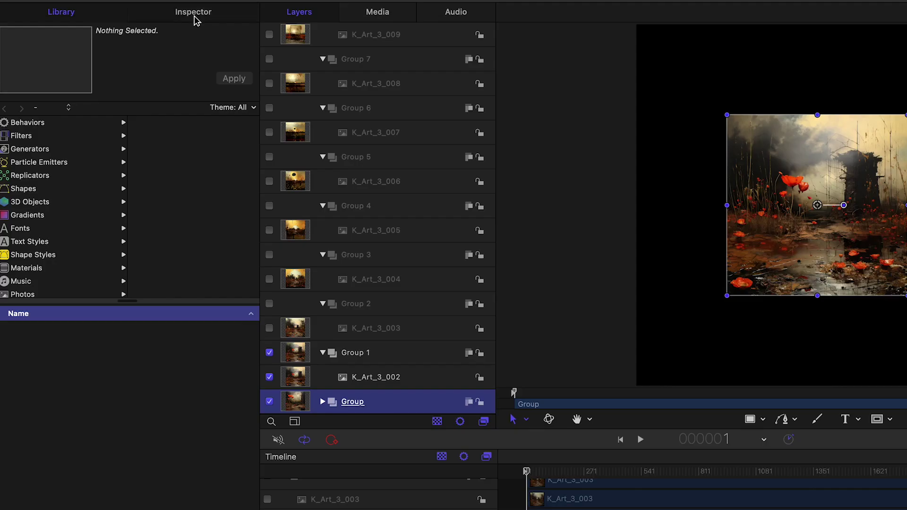
# - Set the scale of the lowest group, which holds K_Art_3_001, to 50%
pyautogui.click(85, 0)
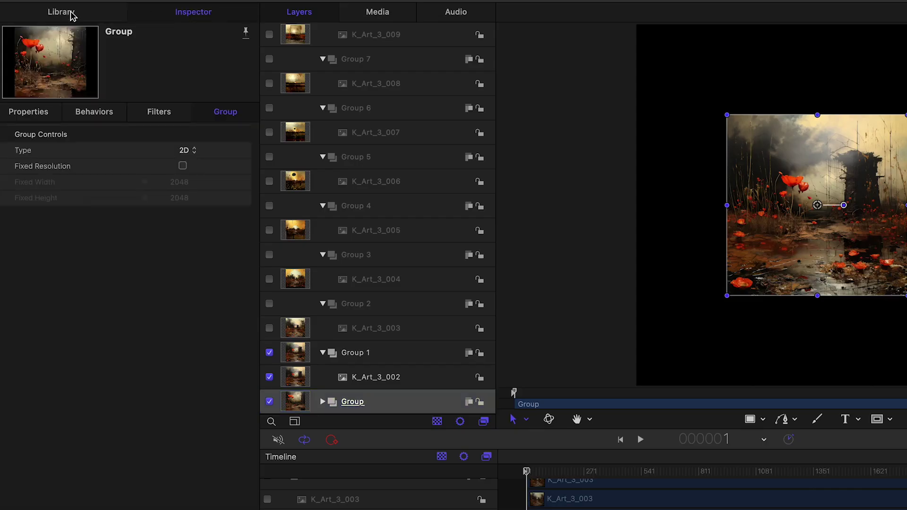
pyautogui.click(41, 112)
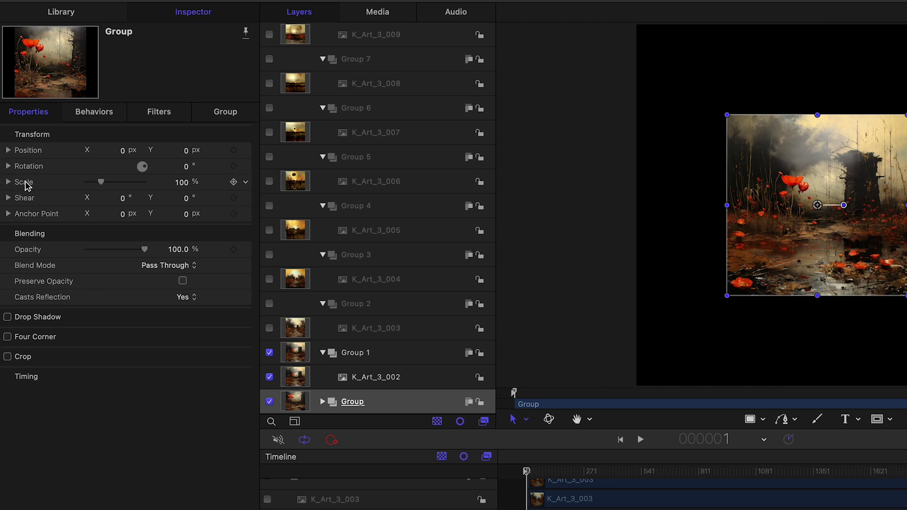
pyautogui.click(182, 184)
pyautogui.write('50')
pyautogui.press('Return')
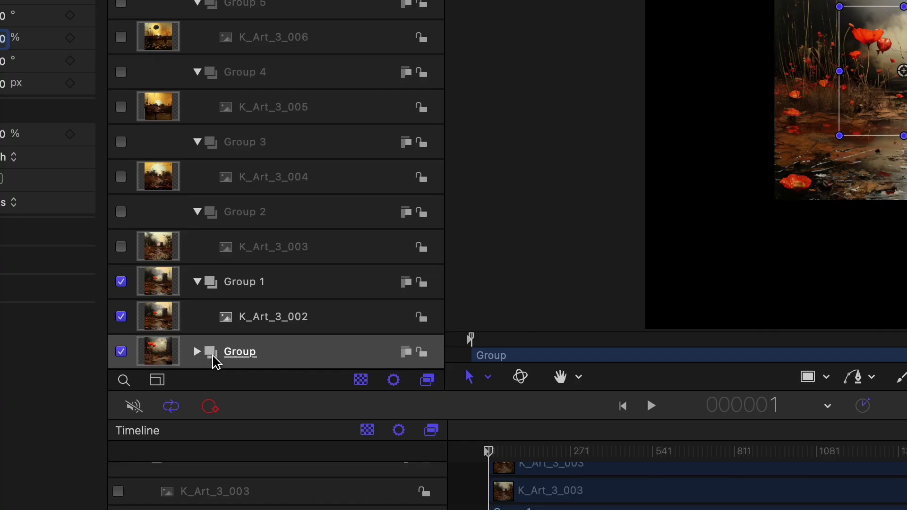
# - Nest the scaled group inside Group 1 above K_Art_3_002, and toggle its visibility to check the overlay
pyautogui.click(345, 405)
pyautogui.moveTo(230, 358); pyautogui.dragTo(258, 302)
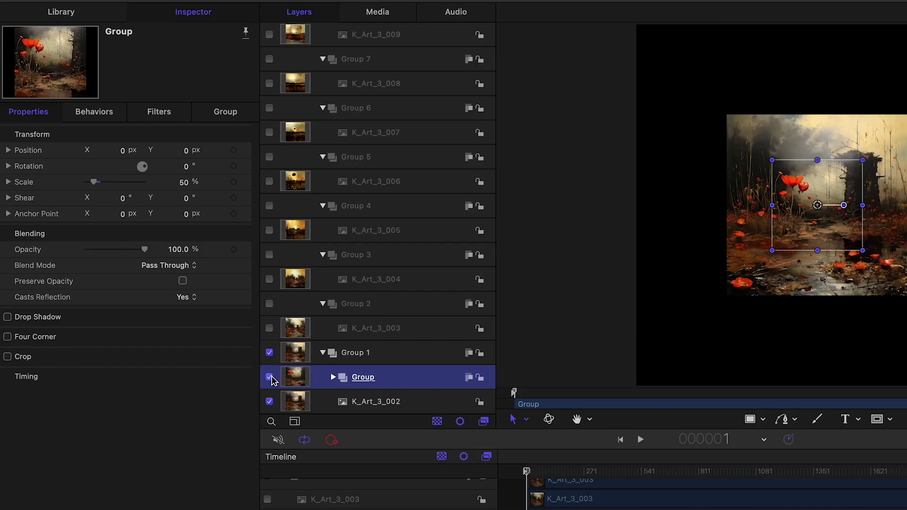
pyautogui.click(125, 320)
pyautogui.click(124, 321)
pyautogui.click(270, 377)
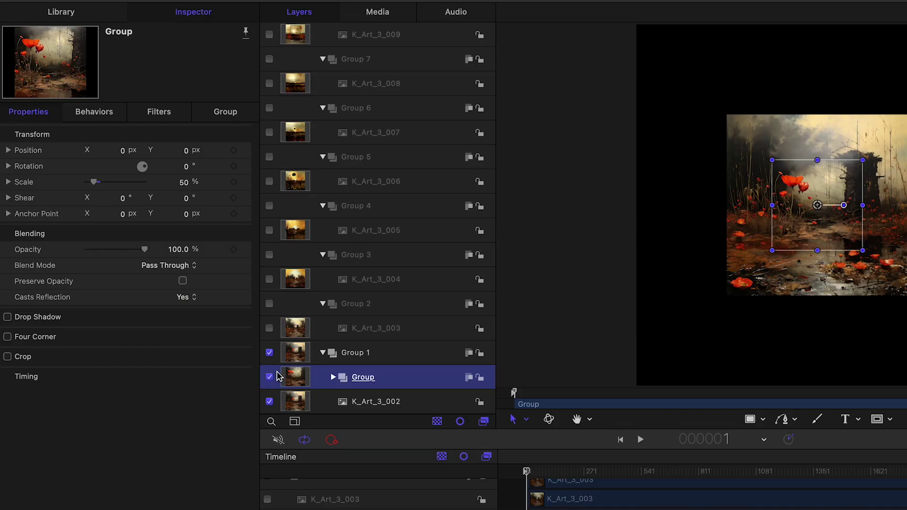
pyautogui.scroll(3, 819, 207)
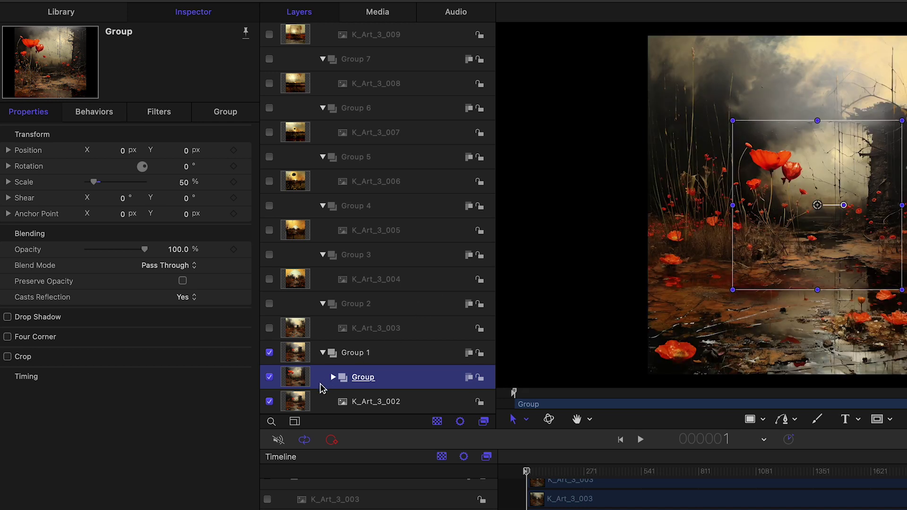
pyautogui.click(269, 377)
pyautogui.click(270, 377)
# - Collapse Group 1, and make Group 2 and its K_Art_3_003 image visible
pyautogui.click(323, 353)
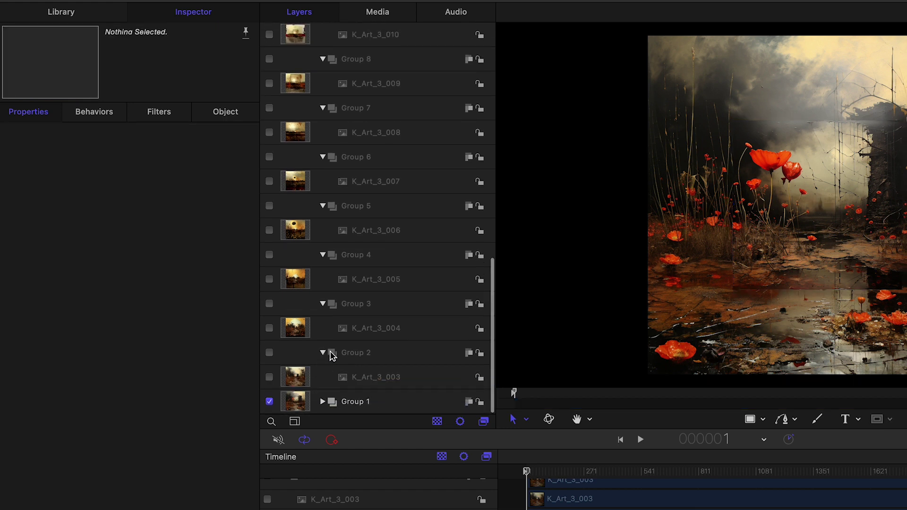
pyautogui.click(364, 401)
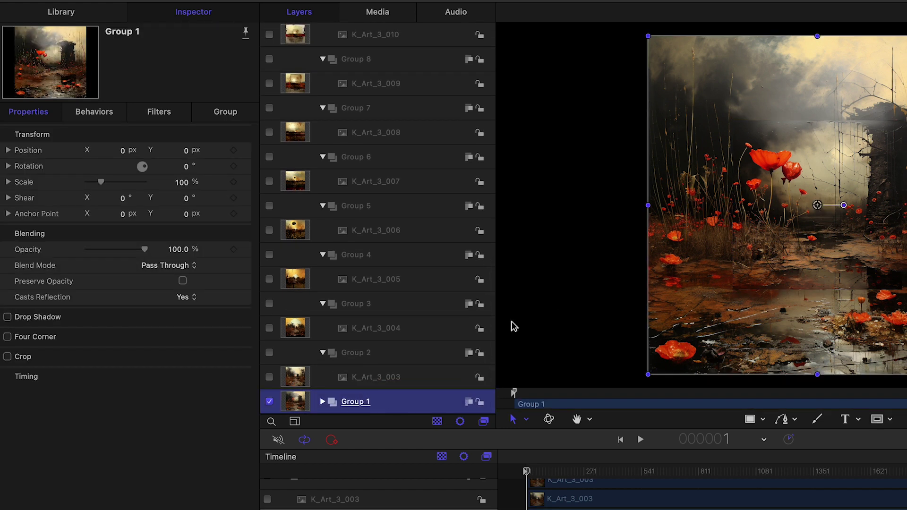
pyautogui.click(269, 377)
pyautogui.click(270, 353)
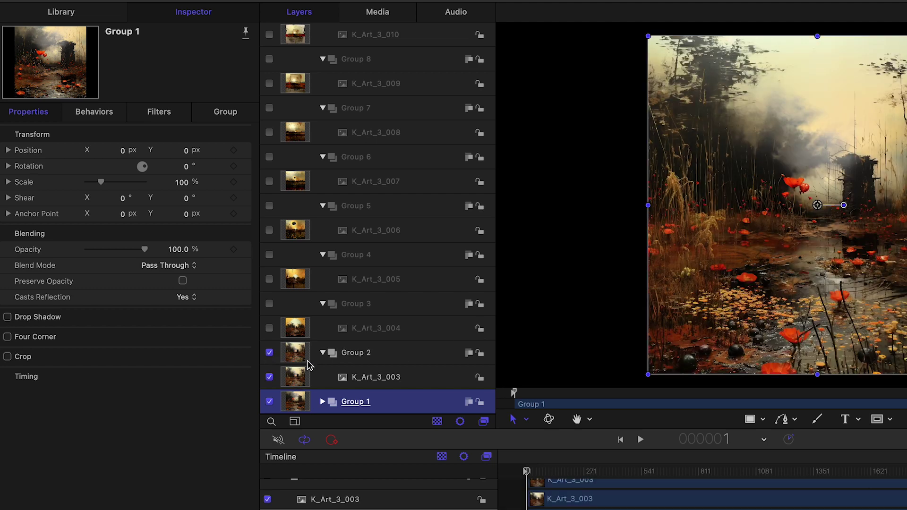
# - Nest Group 1 inside Group 2, directly above the K_Art_3_003 image
pyautogui.click(372, 355)
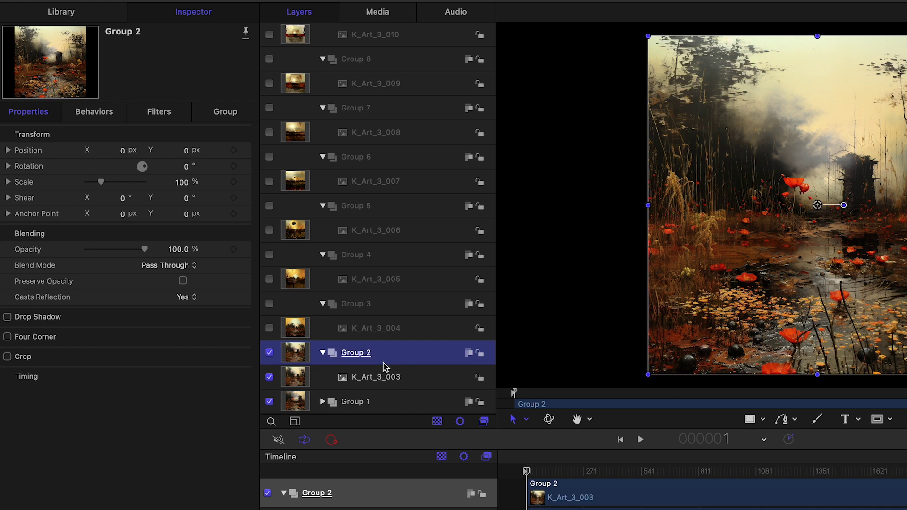
pyautogui.click(362, 401)
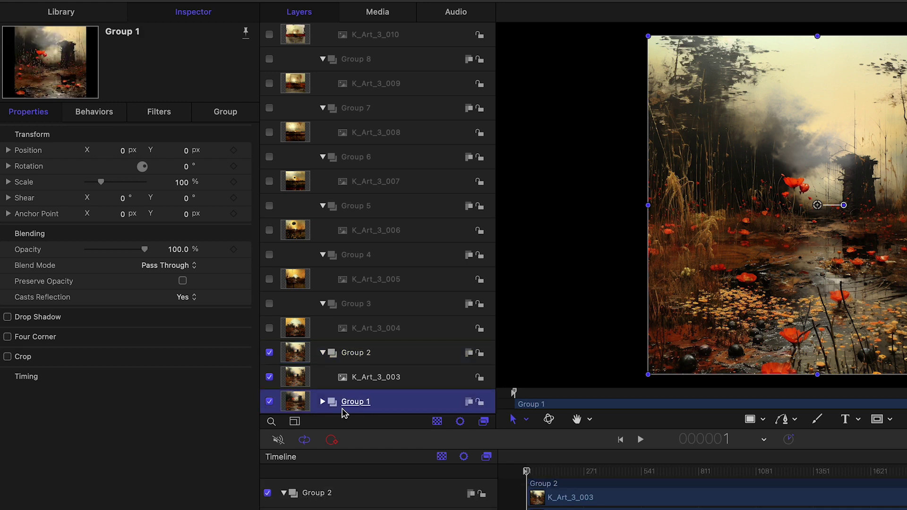
pyautogui.moveTo(350, 409); pyautogui.dragTo(377, 376)
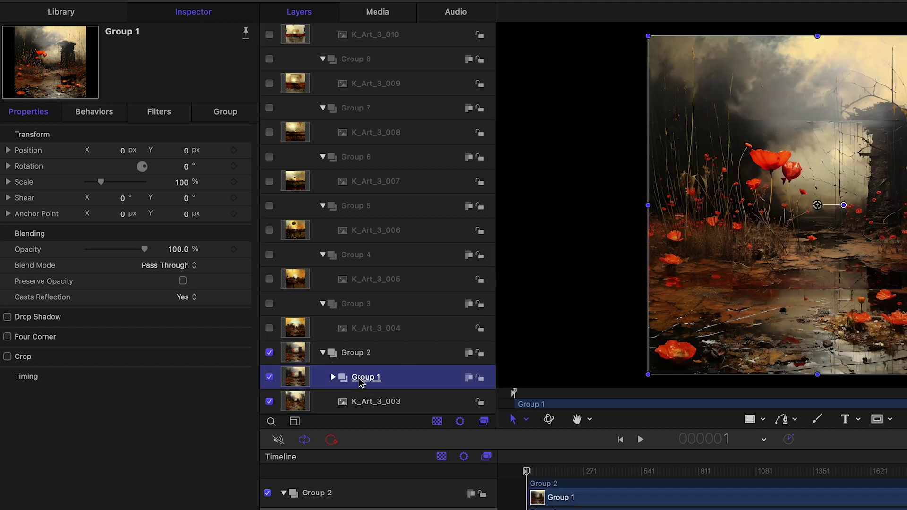
# - Set the scale of the nested Group 1 to 50% and check its overlay on K_Art_3_003
pyautogui.click(185, 186)
pyautogui.click(187, 185)
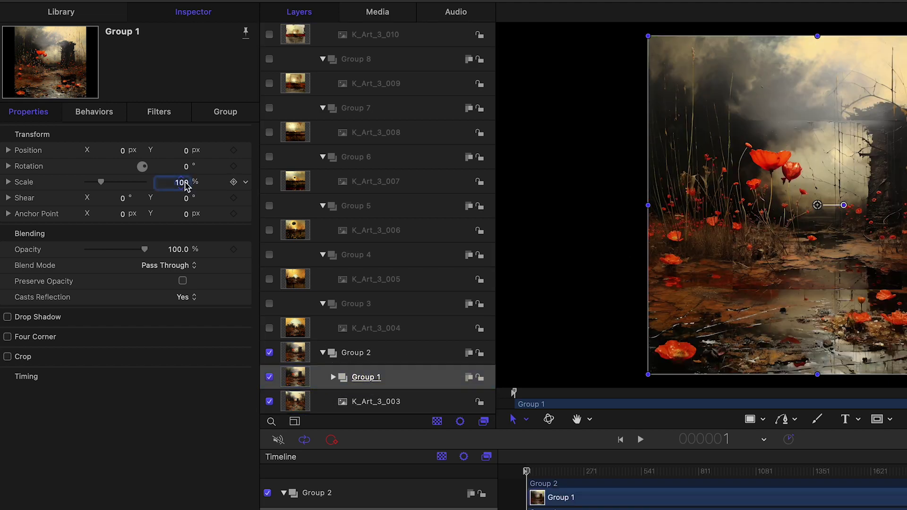
pyautogui.write('50')
pyautogui.press('Return')
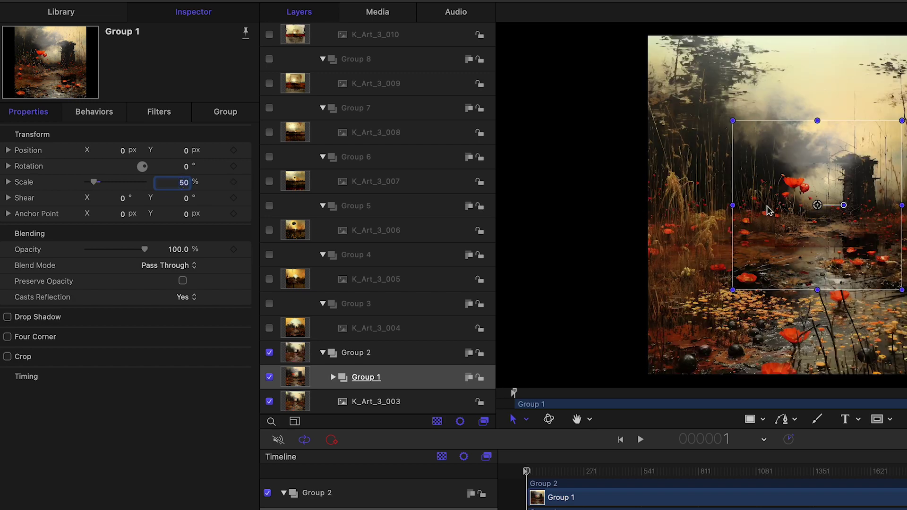
pyautogui.click(268, 379)
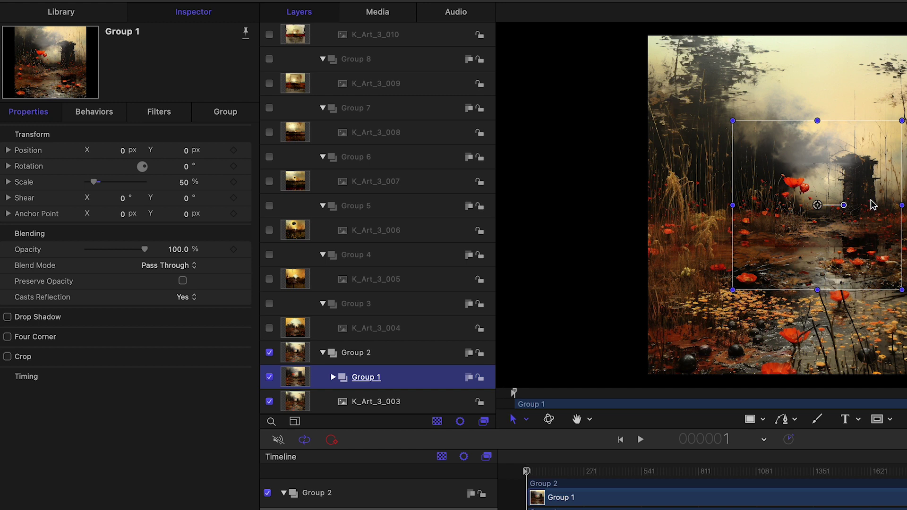
# - Collapse Group 2, nest it inside Group 3 above K_Art_3_004, and make Group 3 and that image visible
pyautogui.click(323, 354)
pyautogui.moveTo(357, 403); pyautogui.dragTo(373, 373)
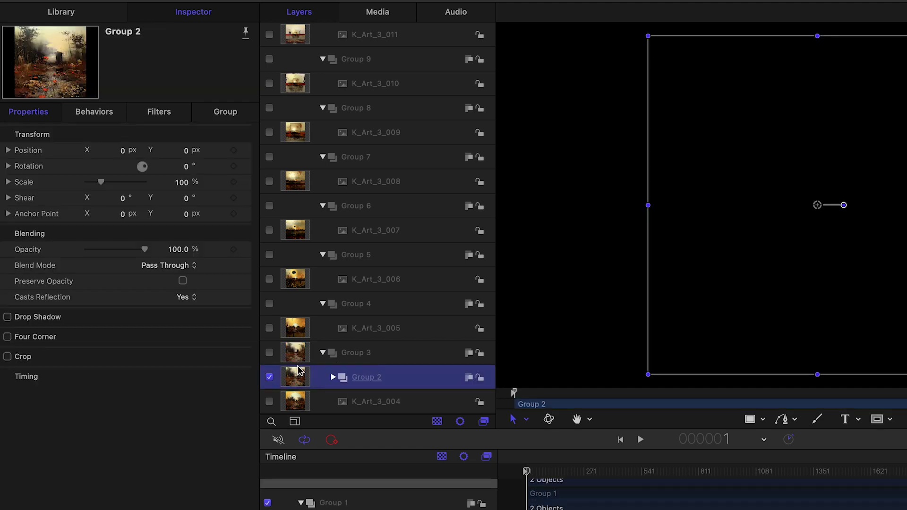
pyautogui.click(269, 352)
pyautogui.click(270, 401)
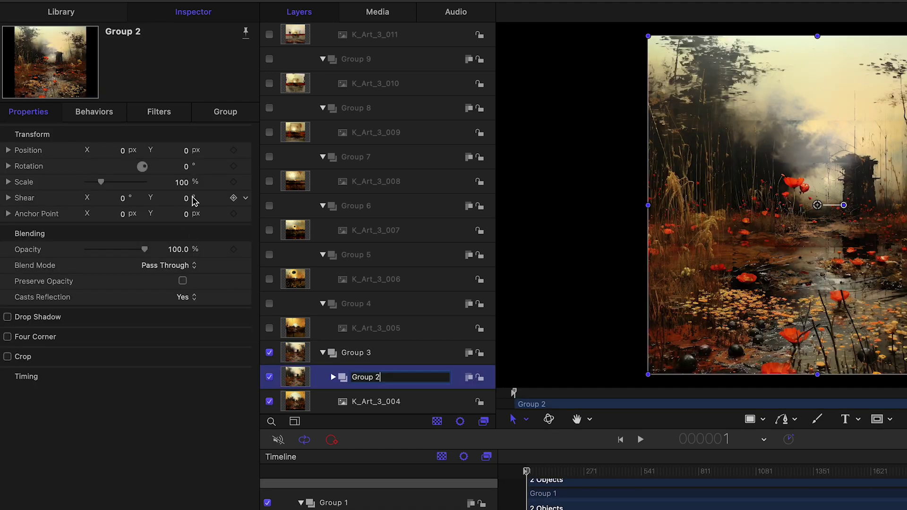
# - Set the scale of the nested Group 2 to 50% and check its overlay on K_Art_3_004
pyautogui.click(182, 182)
pyautogui.write('50')
pyautogui.press('Return')
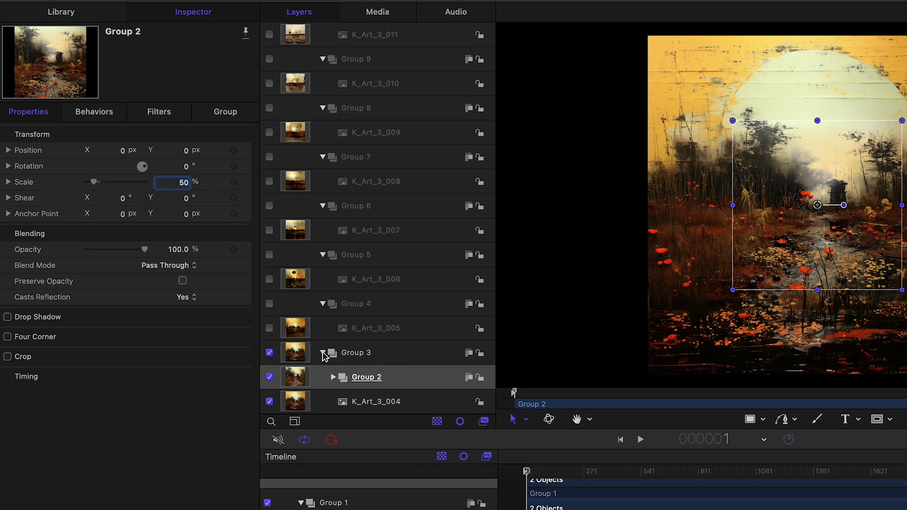
pyautogui.click(281, 383)
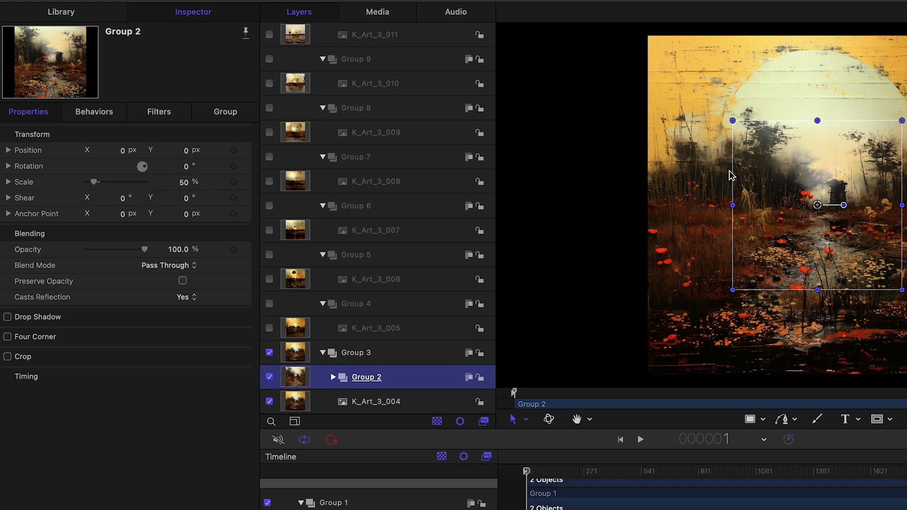
# - Collapse Group 3, nest it inside Group 4 above K_Art_3_005, and make Group 4 and that image visible
pyautogui.click(323, 354)
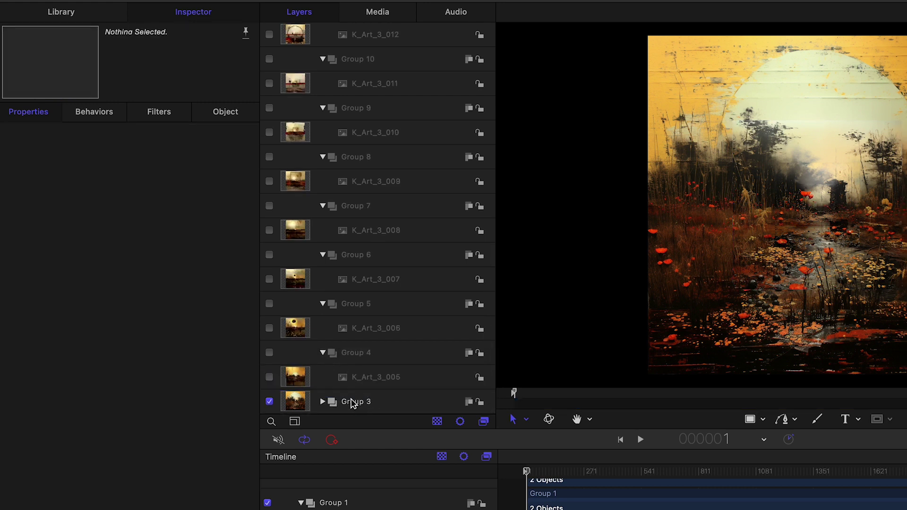
pyautogui.moveTo(346, 402); pyautogui.dragTo(364, 373)
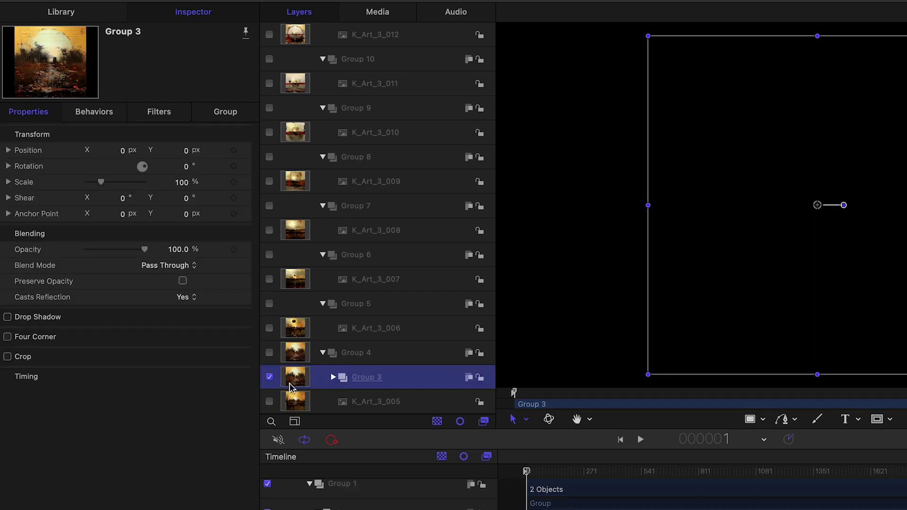
pyautogui.click(269, 353)
pyautogui.click(269, 401)
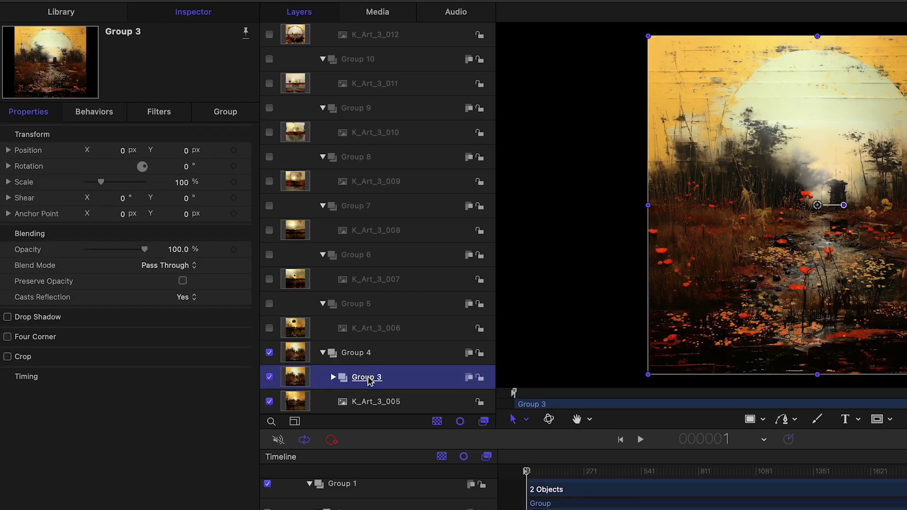
# - Set the scale of the nested Group 3 to 50% and check its overlay on K_Art_3_005
pyautogui.click(184, 183)
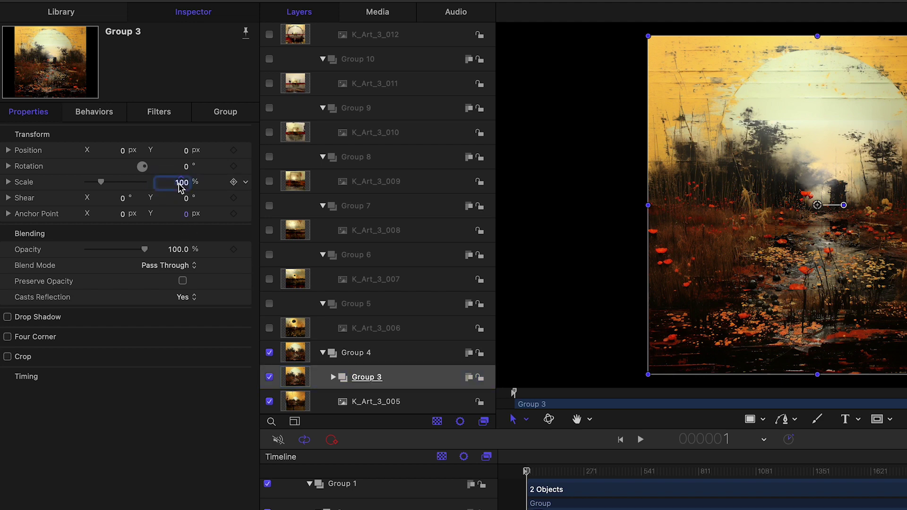
pyautogui.write('50')
pyautogui.press('Return')
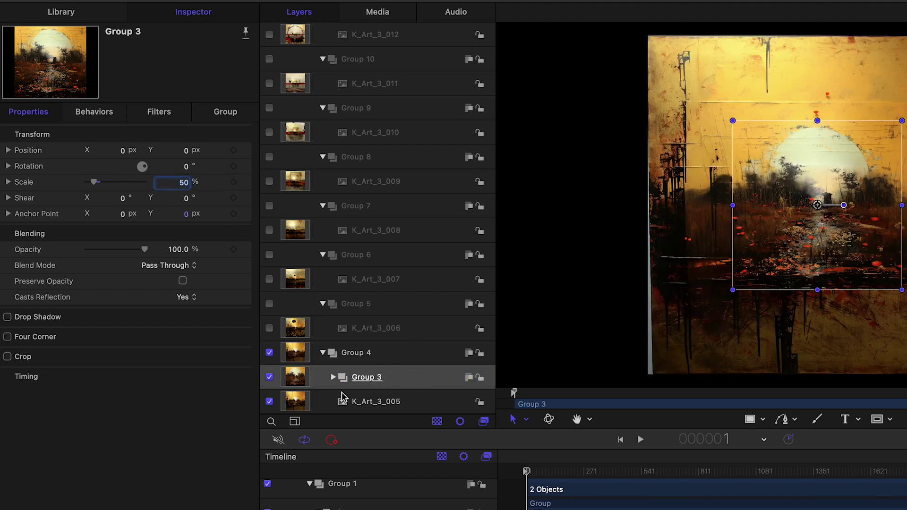
pyautogui.click(269, 377)
pyautogui.click(269, 377)
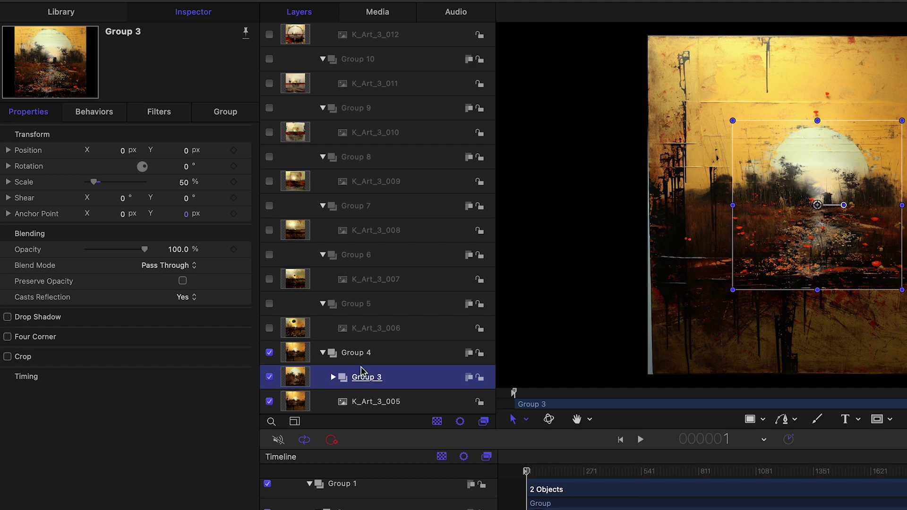
# - Nest each group from Group 4 through Group 18 above the next group's visible image, scale each to 50%, and collapse Group 19
pyautogui.click(323, 353)
pyautogui.moveTo(358, 402); pyautogui.dragTo(357, 367)
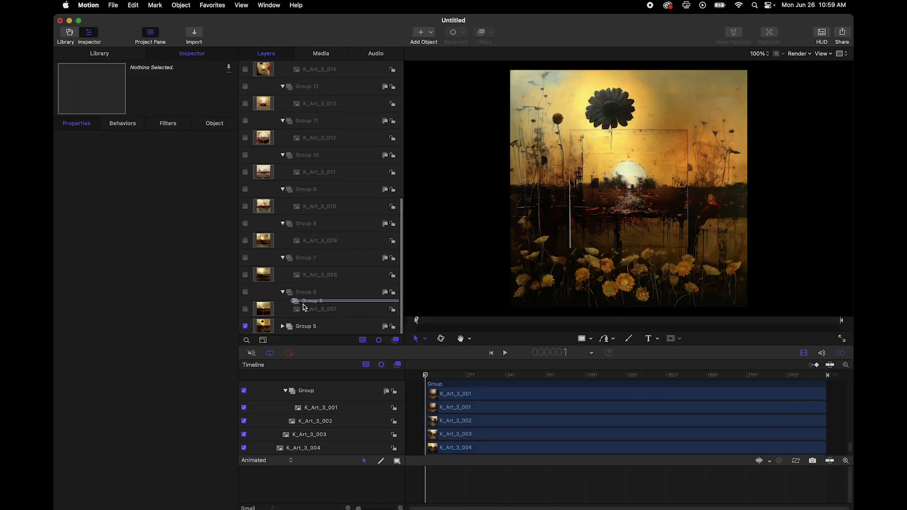
pyautogui.click(313, 309)
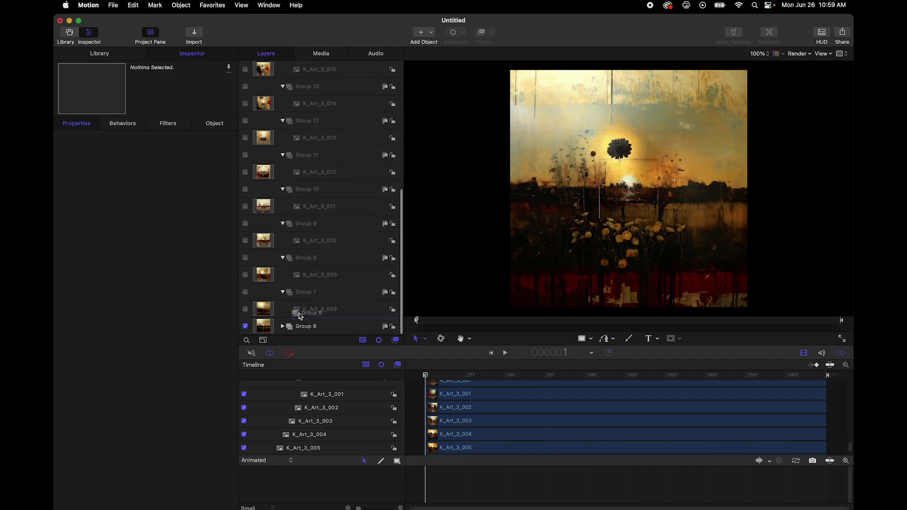
pyautogui.click(302, 309)
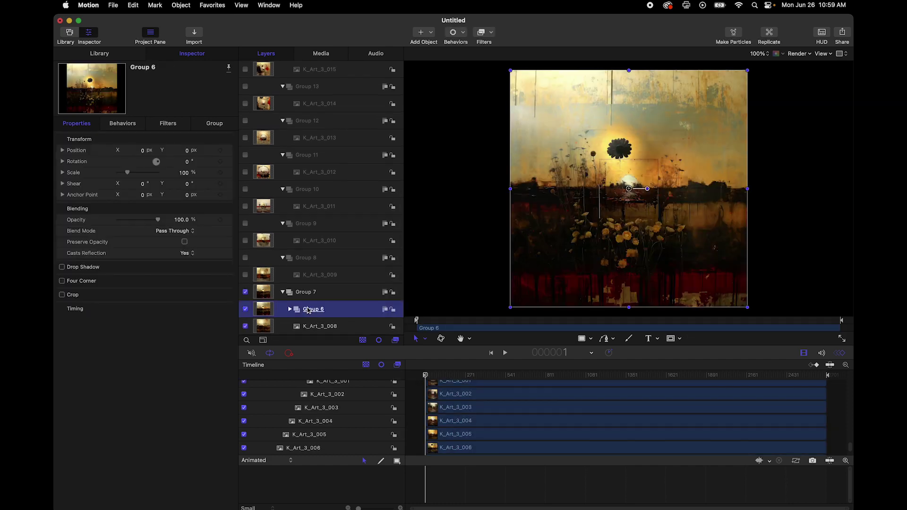
pyautogui.moveTo(296, 329); pyautogui.dragTo(320, 307)
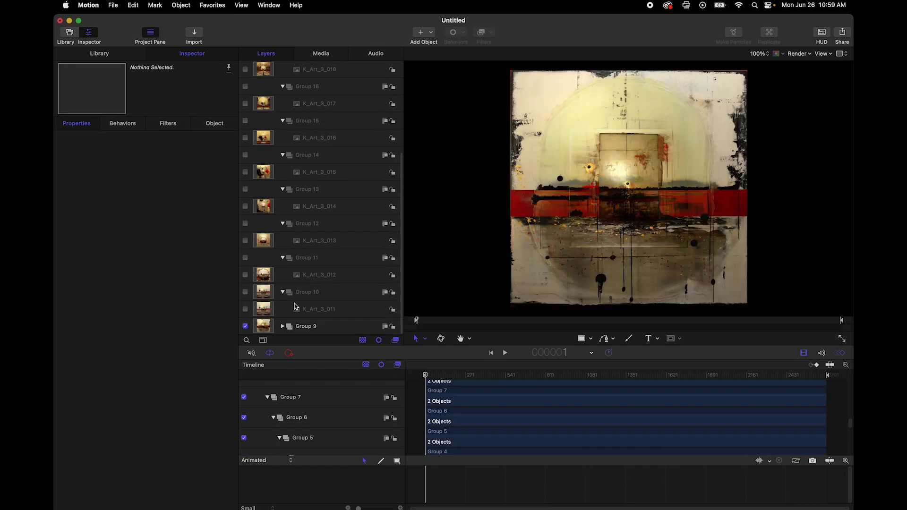
pyautogui.click(183, 173)
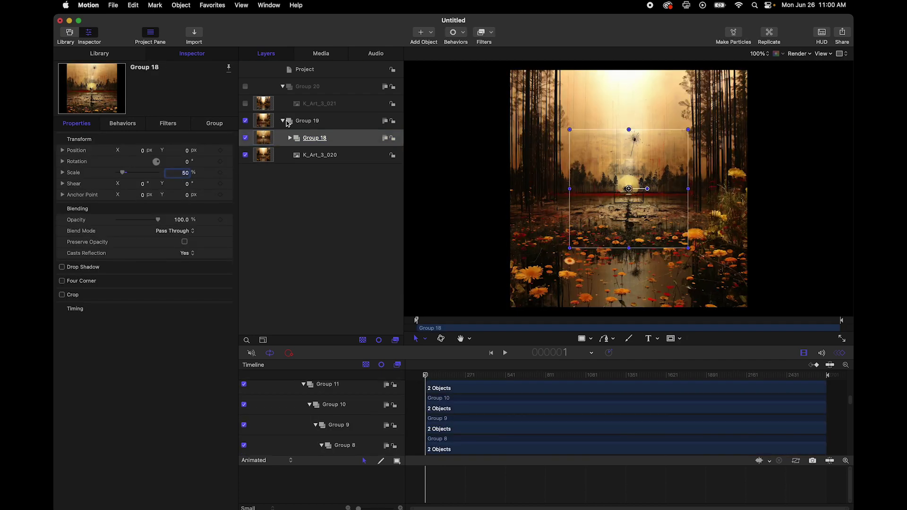
pyautogui.click(283, 121)
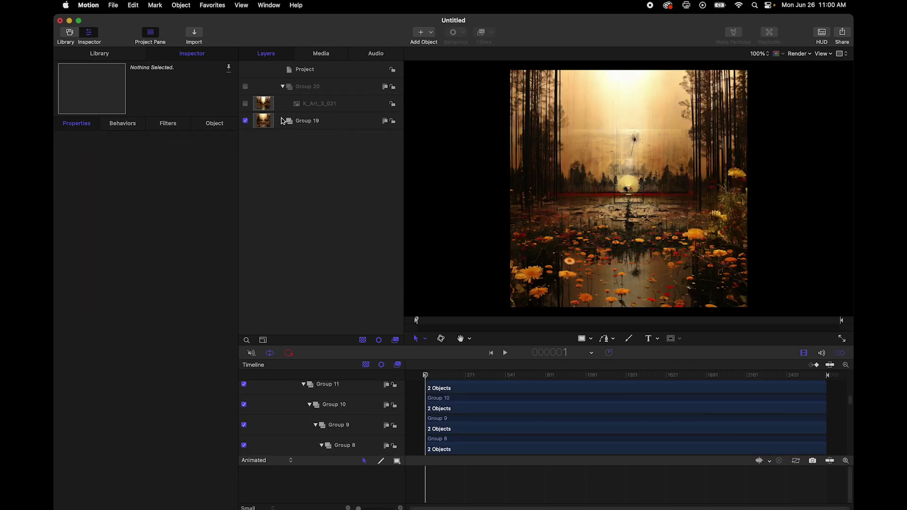
# - Nest Group 19 inside Group 20 above K_Art_3_021, make Group 20 and that image visible, scale Group 19 to 50%, and collapse Group 20
pyautogui.moveTo(305, 123); pyautogui.dragTo(303, 93)
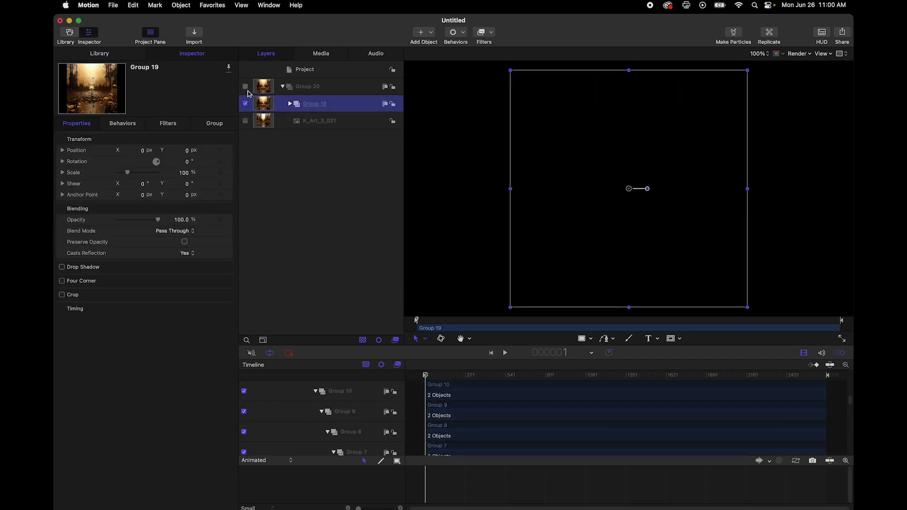
pyautogui.click(245, 121)
pyautogui.click(187, 173)
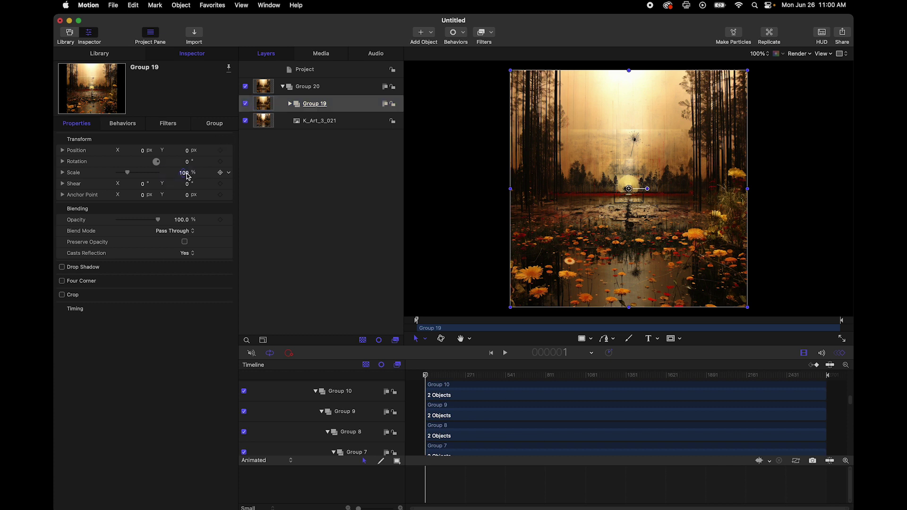
pyautogui.press('Return')
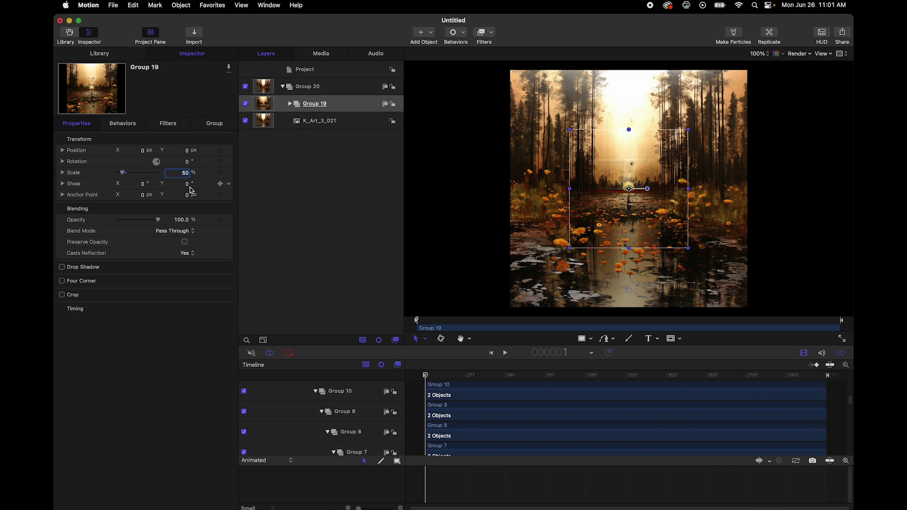
pyautogui.click(282, 86)
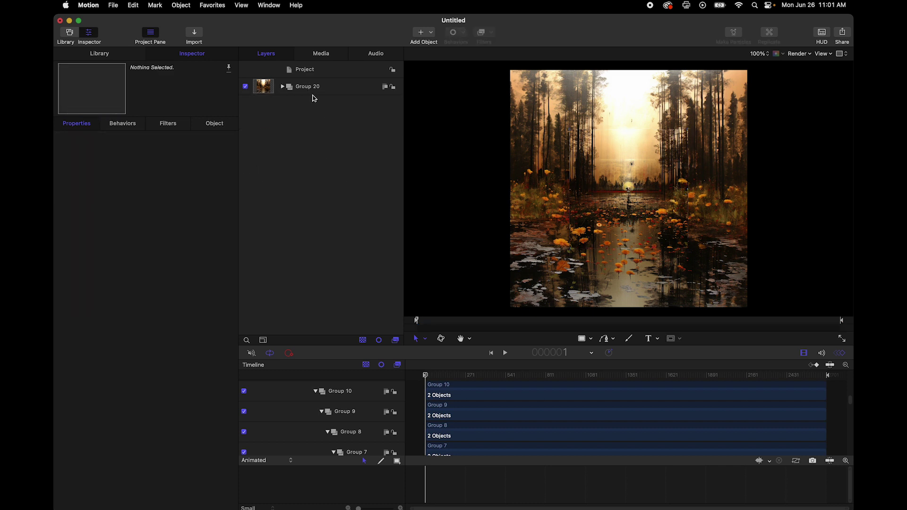
# - Test the nested zoom by enlarging Group 20 to 30000% and 300002%, and return its scale to 100%
pyautogui.click(307, 89)
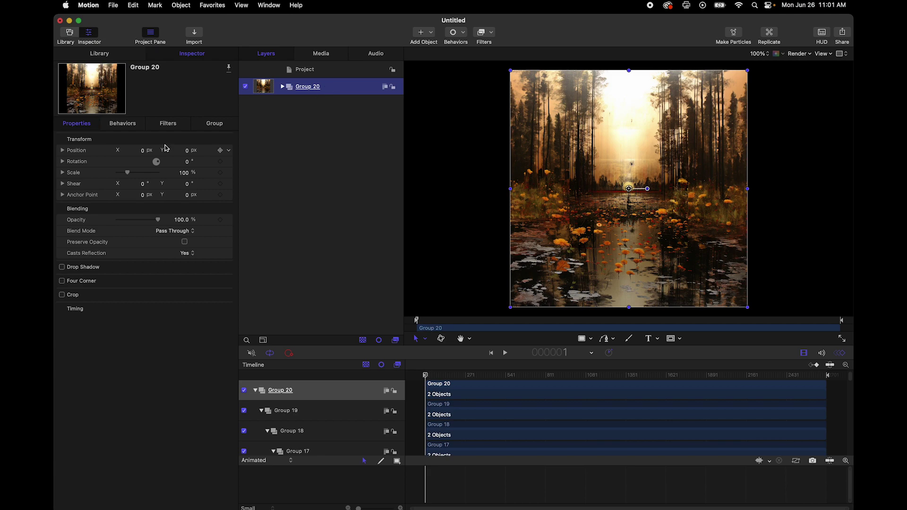
pyautogui.moveTo(185, 175)
pyautogui.mouseDown()
pyautogui.moveTo(208, 176)
pyautogui.moveTo(142, 175)
pyautogui.moveTo(212, 176)
pyautogui.moveTo(182, 173)
pyautogui.mouseUp()
pyautogui.click(183, 173)
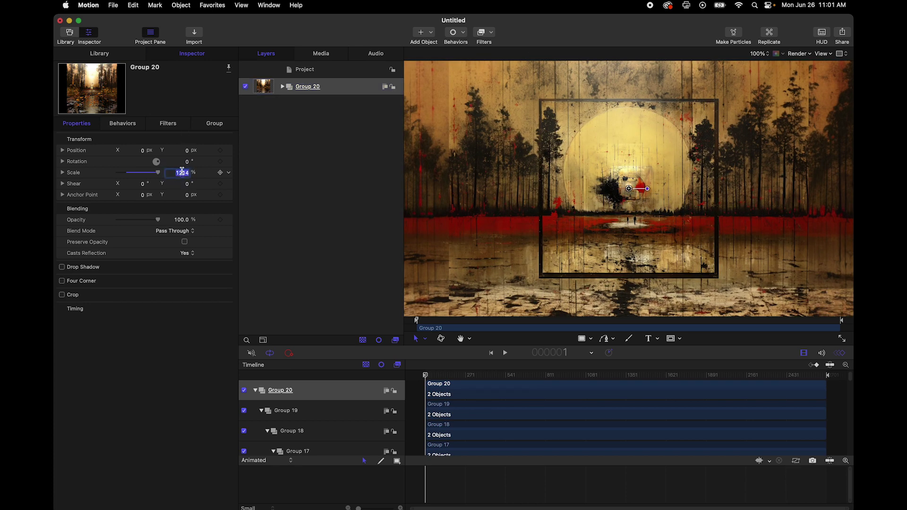
pyautogui.write('30000')
pyautogui.press('Return')
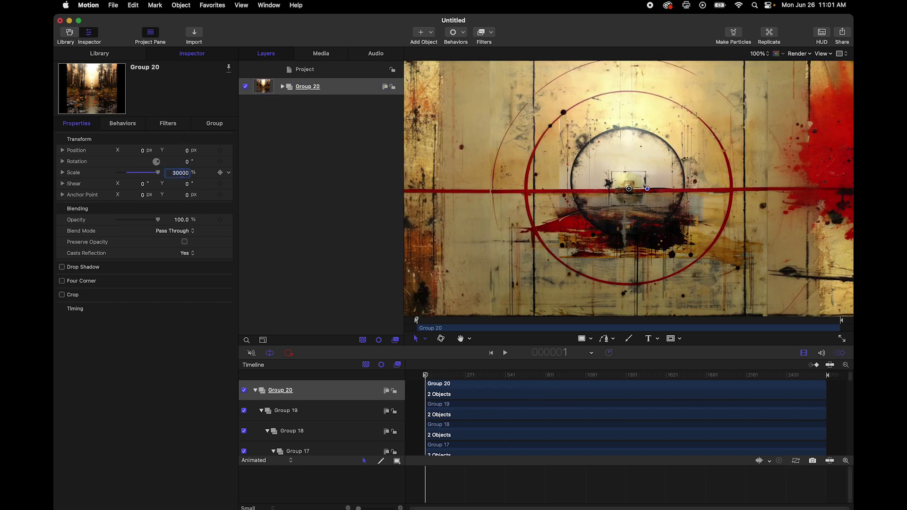
pyautogui.press('Right')
pyautogui.write('2')
pyautogui.press('Return')
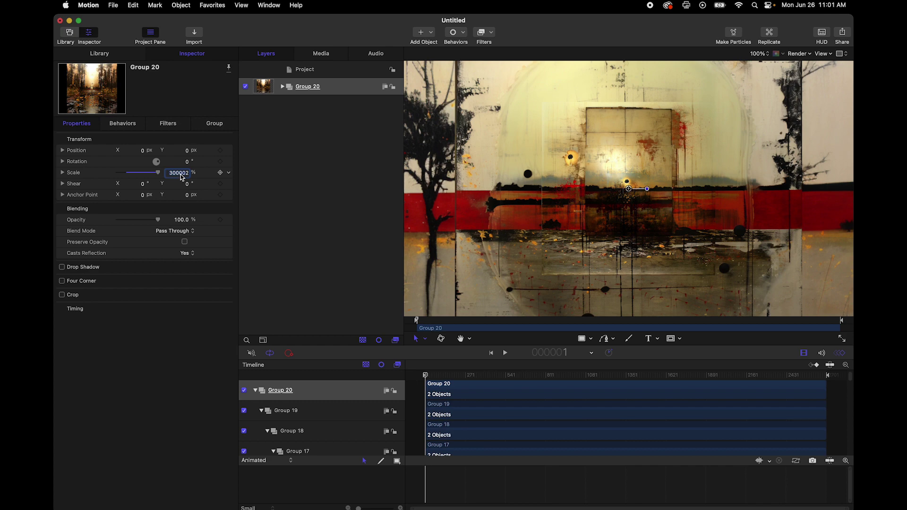
pyautogui.press('Return')
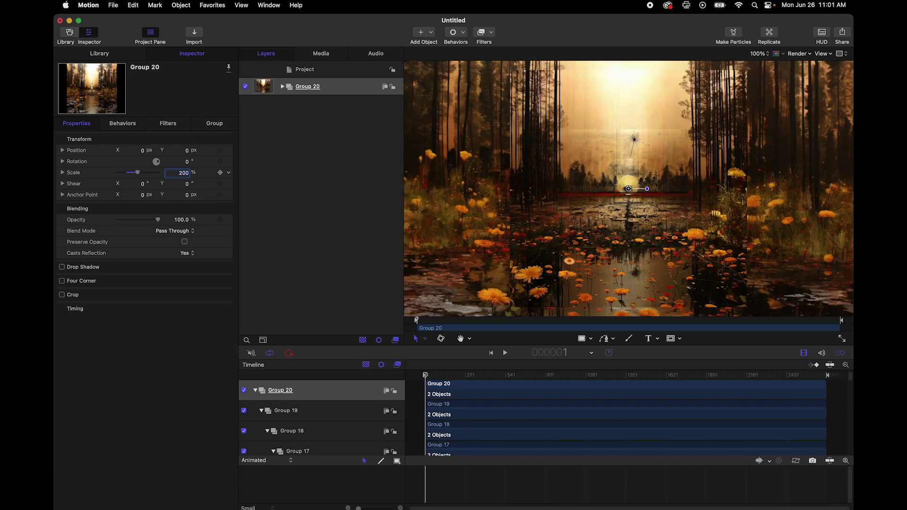
pyautogui.write('100')
pyautogui.press('Return')
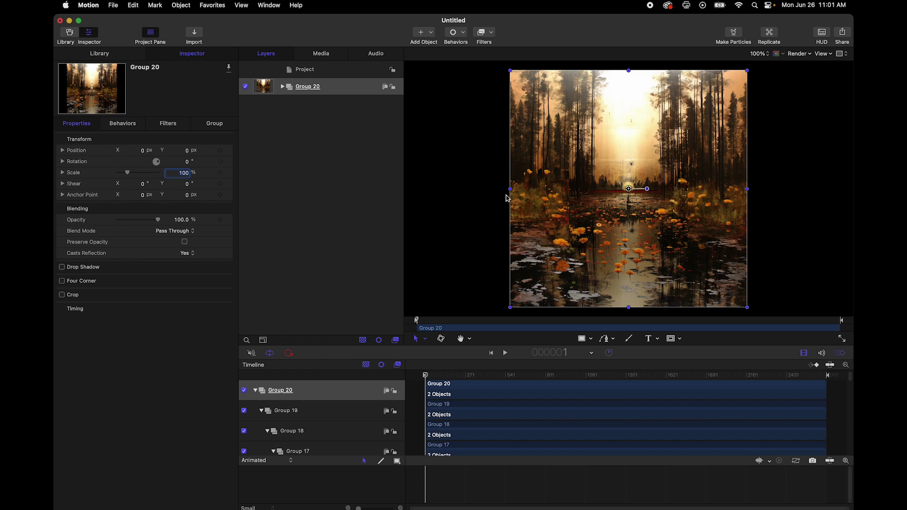
# - Expand the nested groups from Group 20 down through Group 16 in the layer list
pyautogui.click(282, 87)
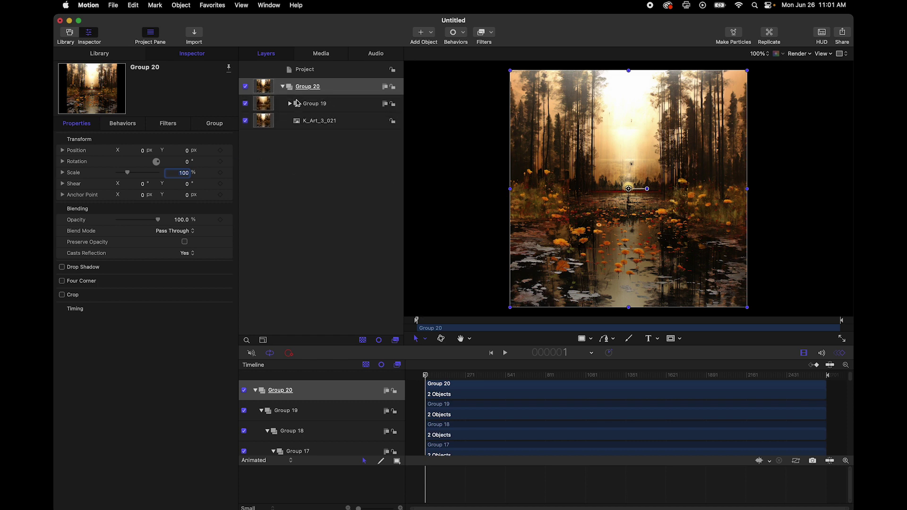
pyautogui.click(291, 103)
pyautogui.click(298, 121)
pyautogui.click(304, 138)
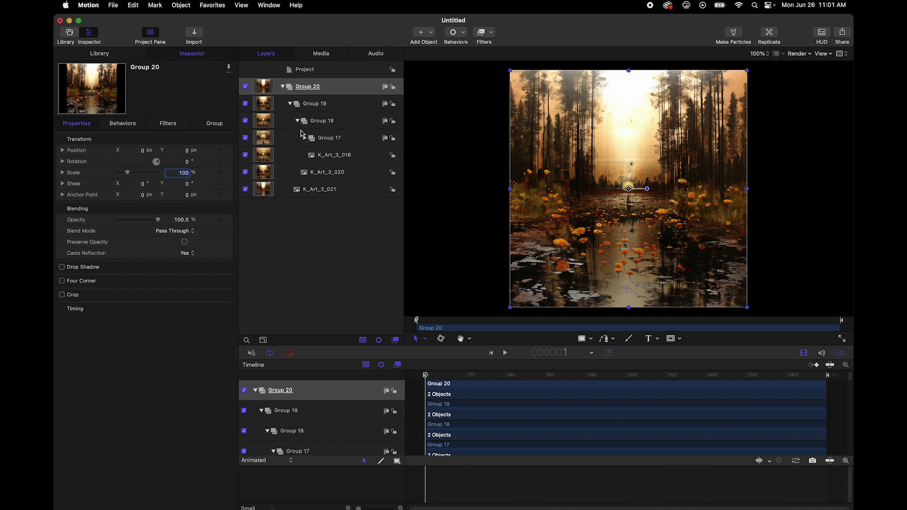
pyautogui.click(312, 155)
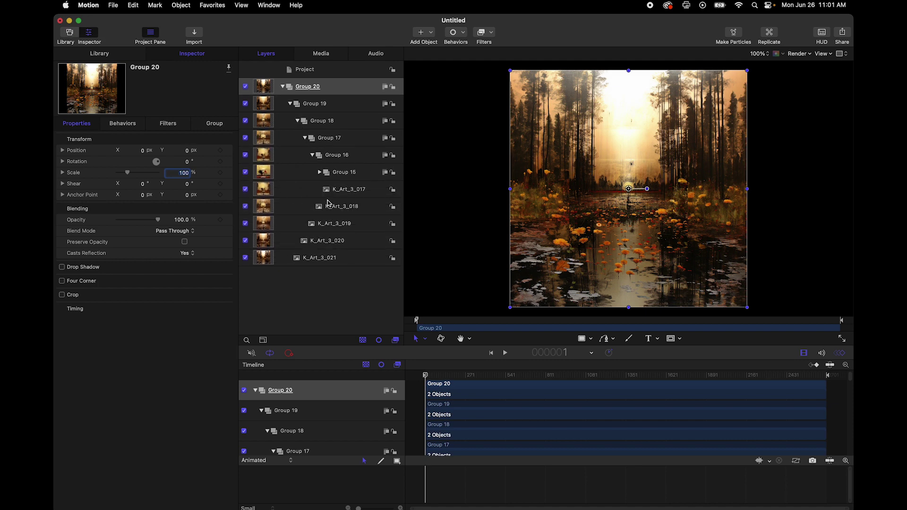
# - Widen the layer list and expand the nested groups from Group 15 down to the innermost one containing K_Art_3_001
pyautogui.moveTo(404, 260); pyautogui.dragTo(563, 249)
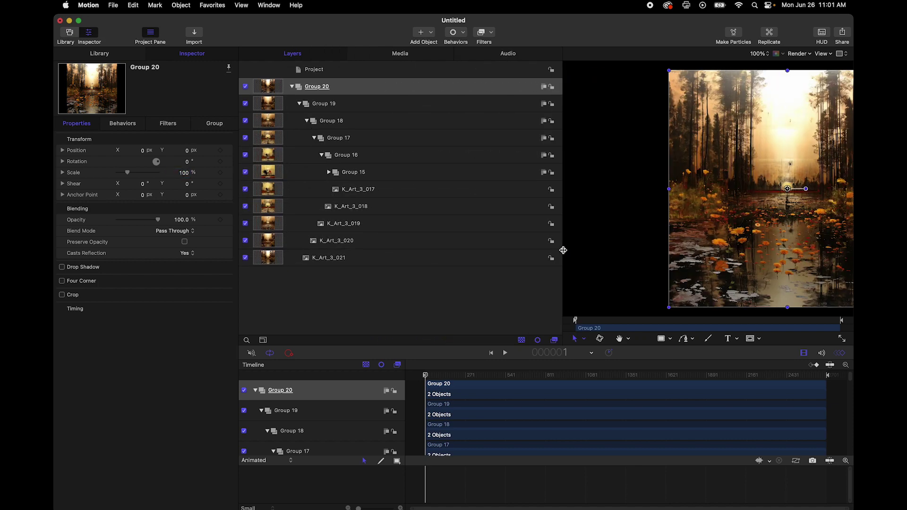
pyautogui.click(329, 172)
pyautogui.click(336, 189)
pyautogui.click(343, 207)
pyautogui.scroll(-2, 343, 209)
pyautogui.click(350, 189)
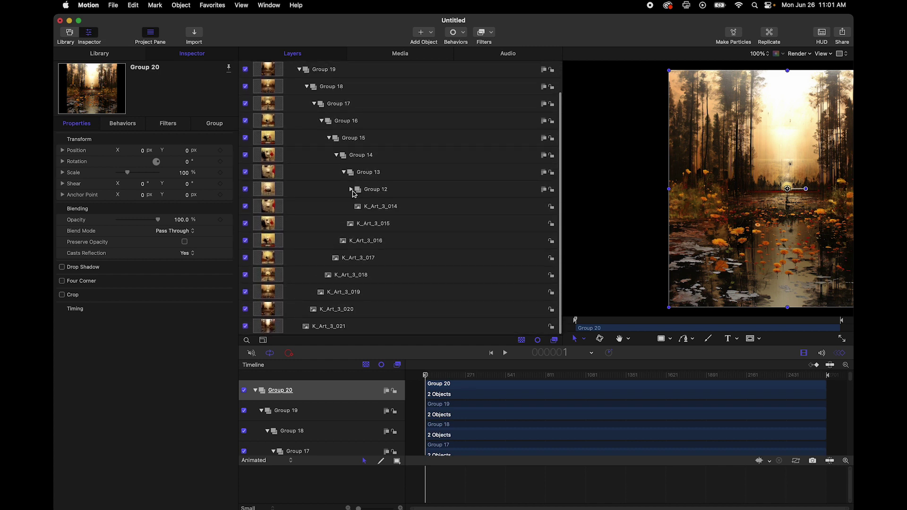
pyautogui.click(360, 206)
pyautogui.click(365, 223)
pyautogui.scroll(-3, 368, 217)
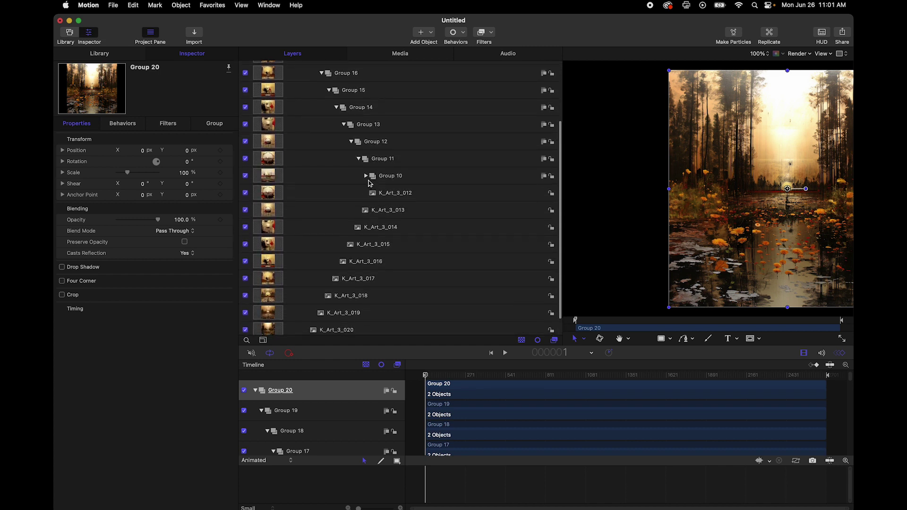
pyautogui.click(374, 192)
pyautogui.click(381, 210)
pyautogui.click(388, 227)
pyautogui.click(396, 244)
pyautogui.click(403, 261)
pyautogui.click(410, 278)
pyautogui.click(433, 279)
pyautogui.scroll(-3, 418, 283)
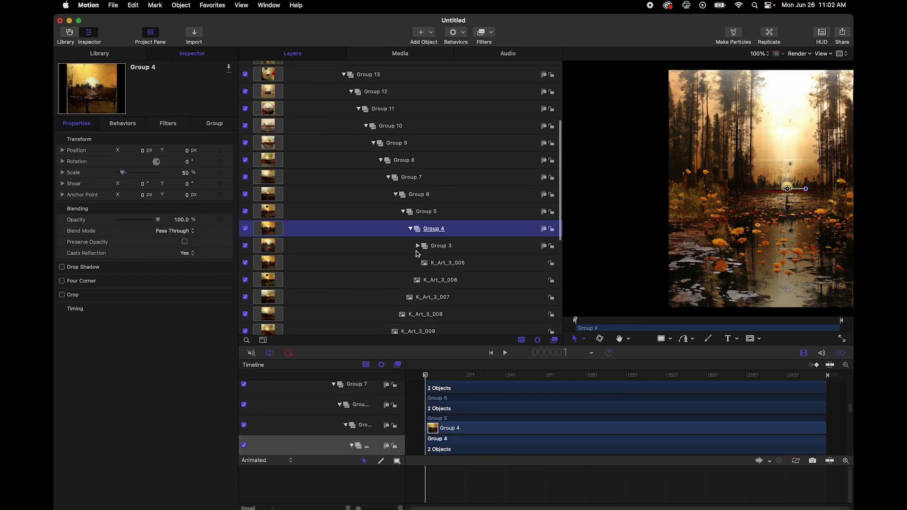
pyautogui.click(418, 245)
pyautogui.scroll(-3, 418, 251)
pyautogui.click(425, 209)
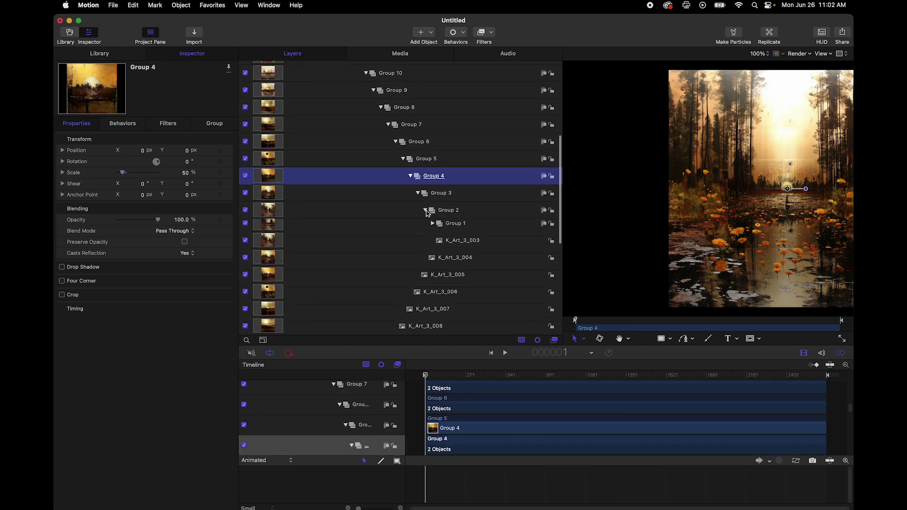
pyautogui.click(434, 228)
pyautogui.click(440, 244)
pyautogui.click(472, 261)
# - Select the K_Art_3_020 image, narrow the layer list, and hide K_Art_3_021
pyautogui.scroll(-10, 512, 300)
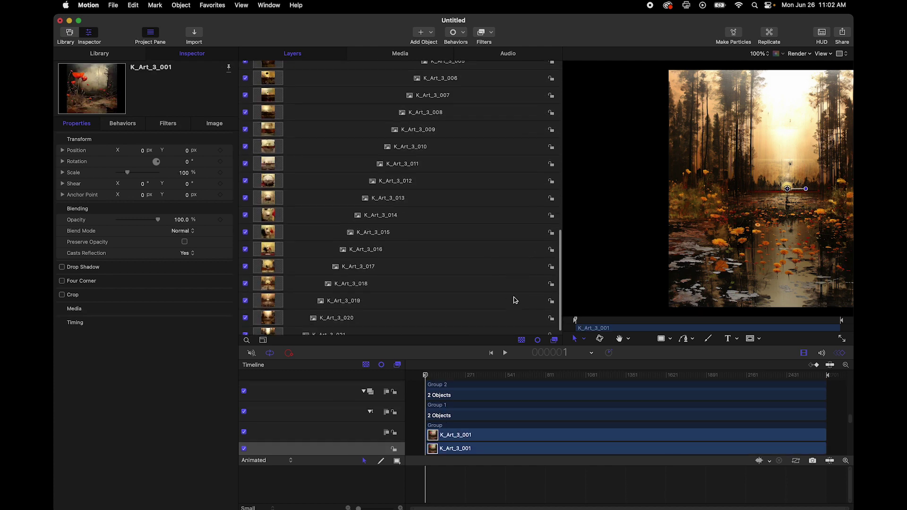
pyautogui.click(363, 325)
pyautogui.click(348, 311)
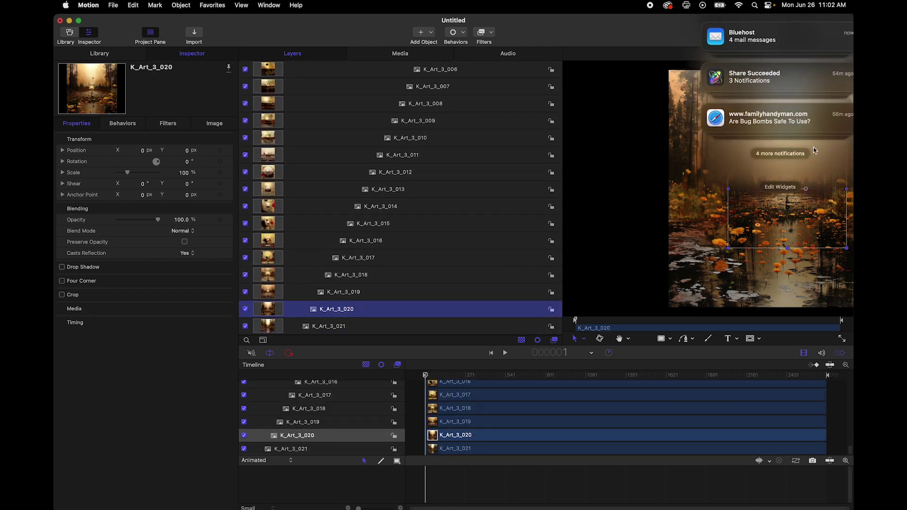
pyautogui.moveTo(563, 95); pyautogui.dragTo(432, 95)
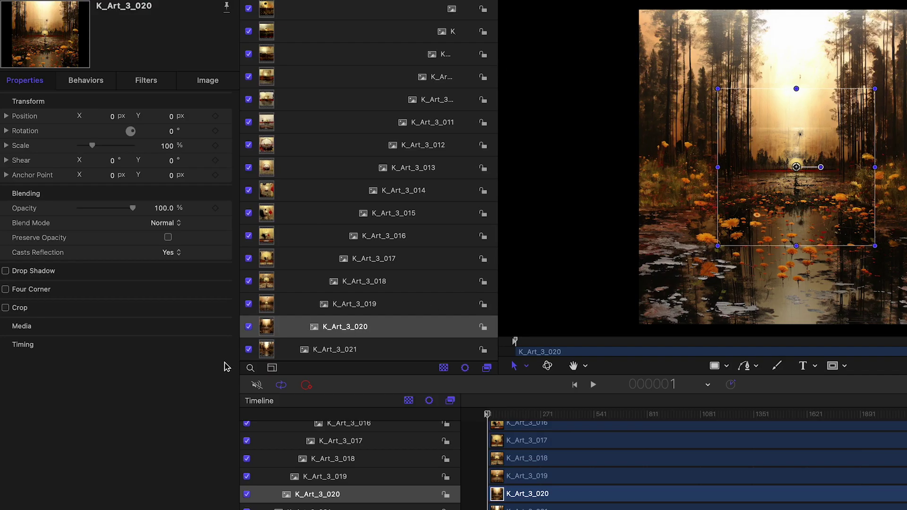
pyautogui.click(247, 350)
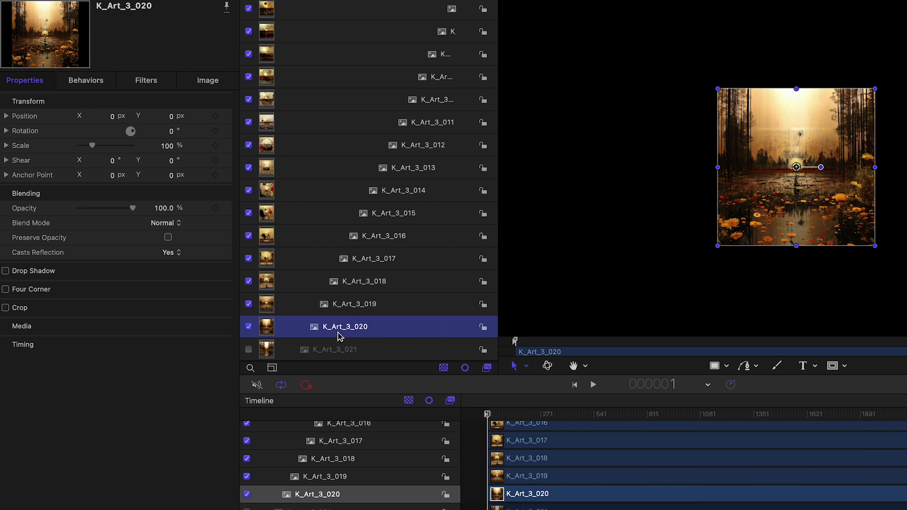
# - Draw a rectangle mask about 1023 px in size over the whole K_Art_3_020 image
pyautogui.click(833, 367)
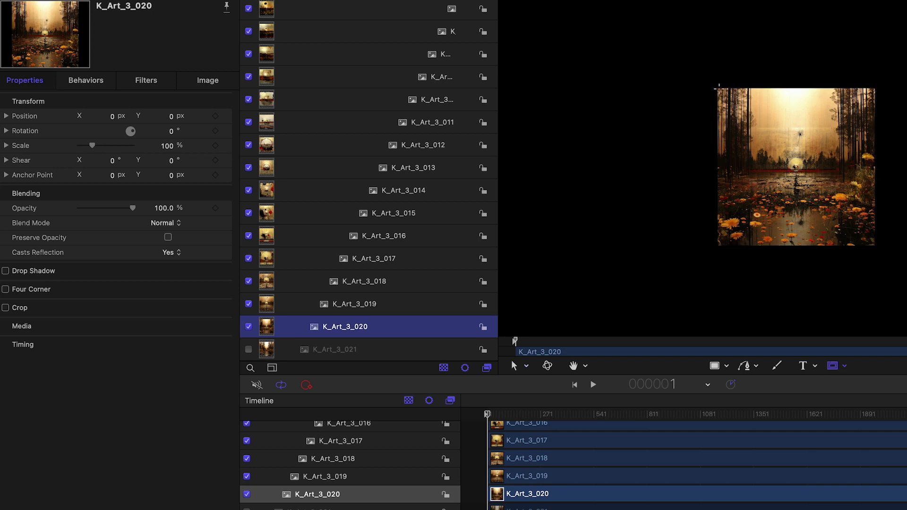
pyautogui.moveTo(716, 88); pyautogui.dragTo(874, 245)
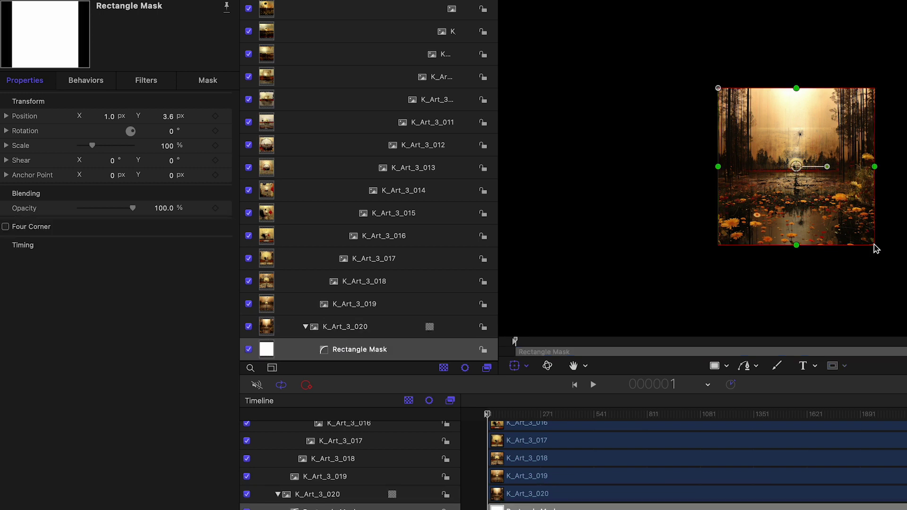
pyautogui.click(353, 333)
# - Set the size of the K_Art_3_020 rectangle mask to 1024
pyautogui.click(346, 348)
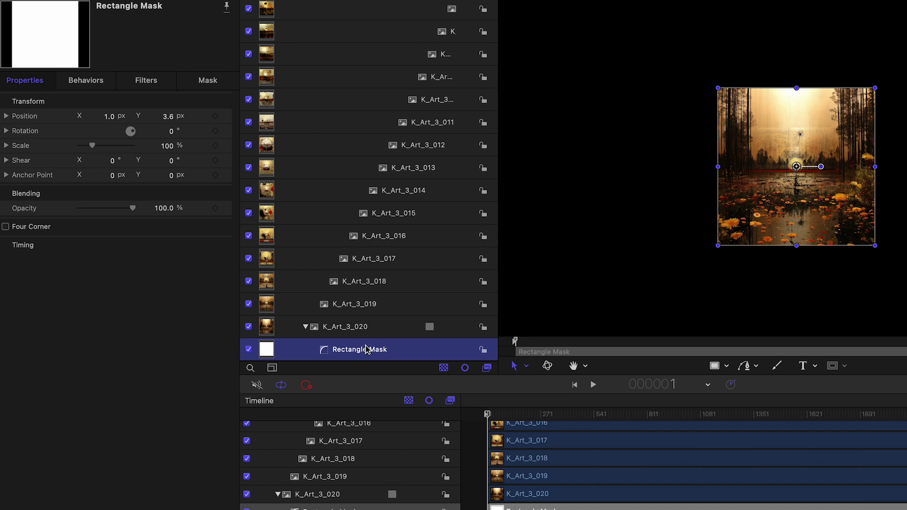
pyautogui.click(215, 83)
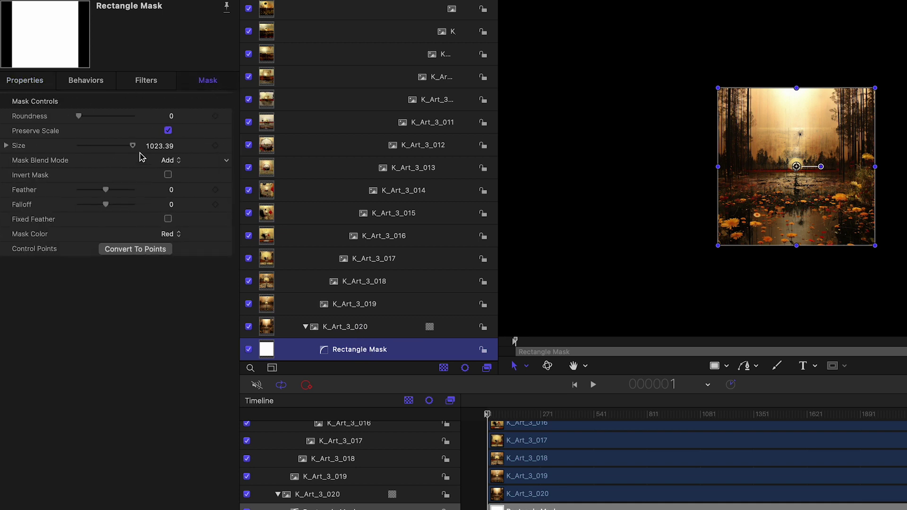
pyautogui.click(160, 146)
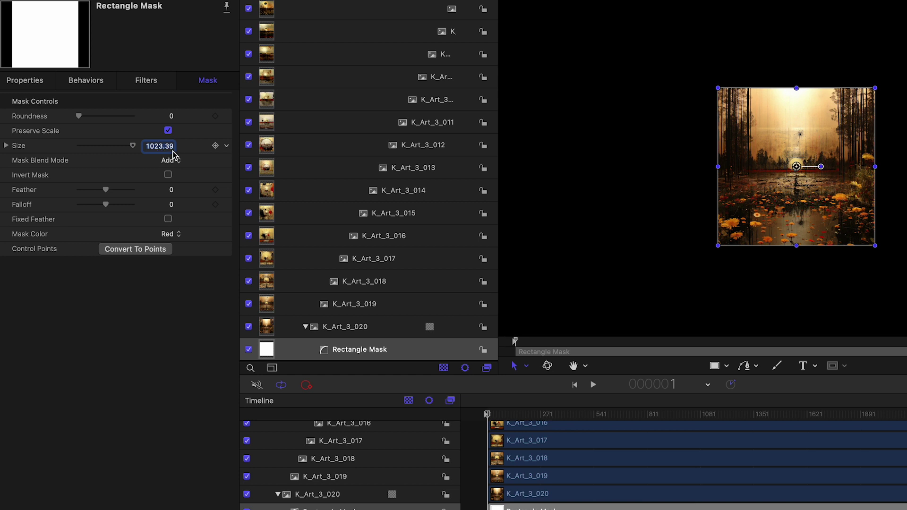
pyautogui.write('1024')
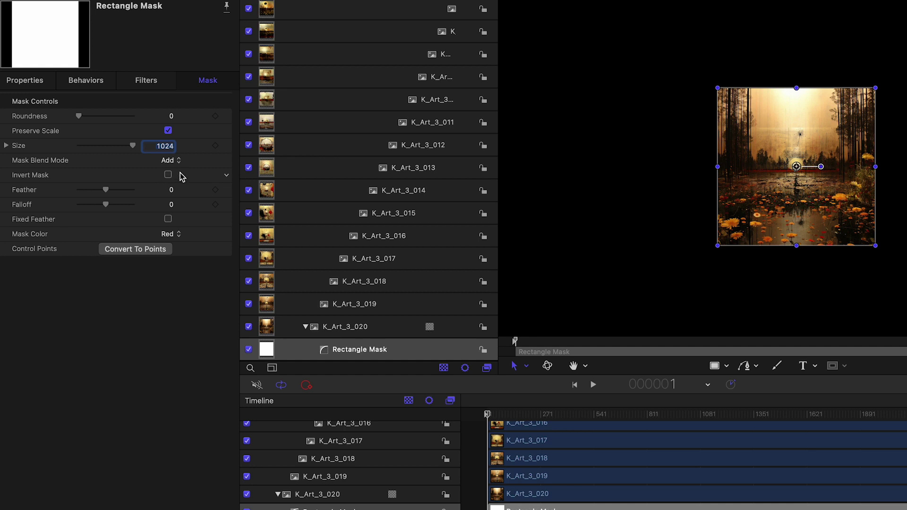
# - Soften the edges of the K_Art_3_020 rectangle mask with a feather of -100 and a falloff of 100
pyautogui.moveTo(151, 194); pyautogui.dragTo(166, 190)
pyautogui.write('-10')
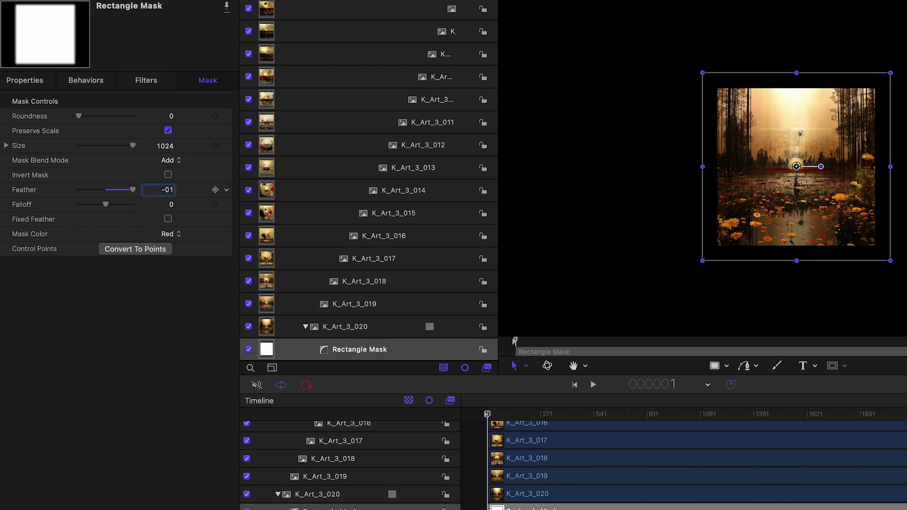
pyautogui.write('0.0')
pyautogui.press('Return')
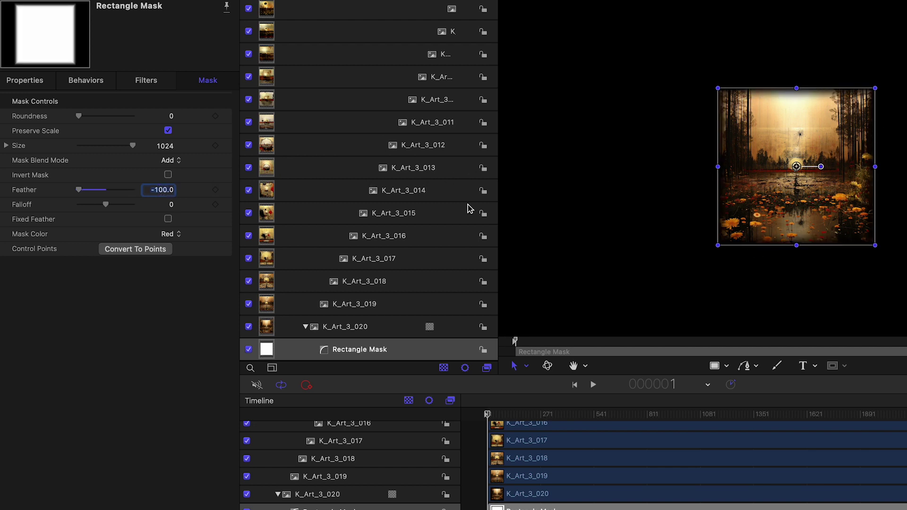
pyautogui.click(170, 204)
pyautogui.write('1')
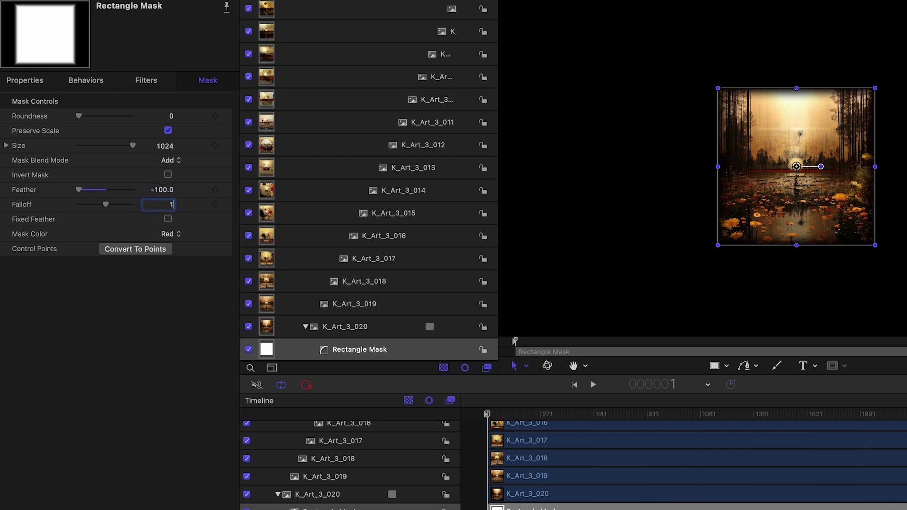
pyautogui.write('00')
pyautogui.press('Return')
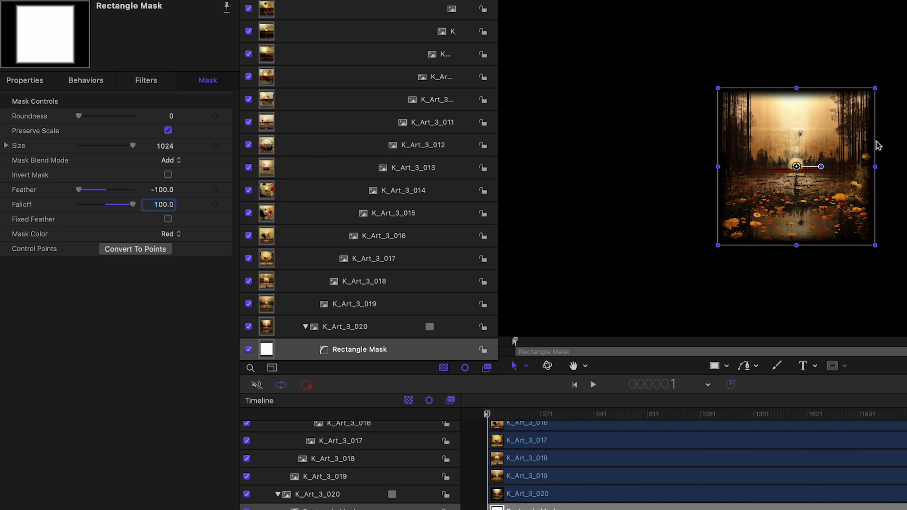
# - Make K_Art_3_021 visible again and deselect the mask to check how the softened edges blend
pyautogui.scroll(-2, 272, 349)
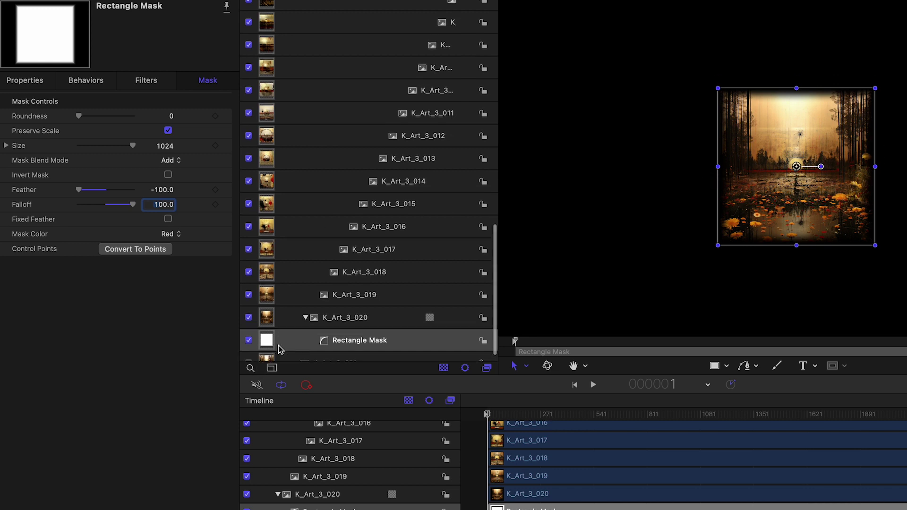
pyautogui.click(248, 349)
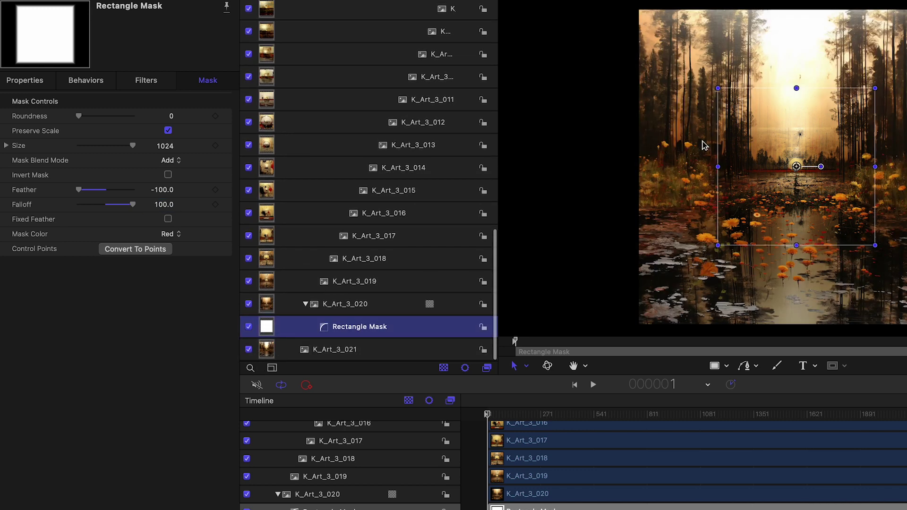
pyautogui.click(609, 173)
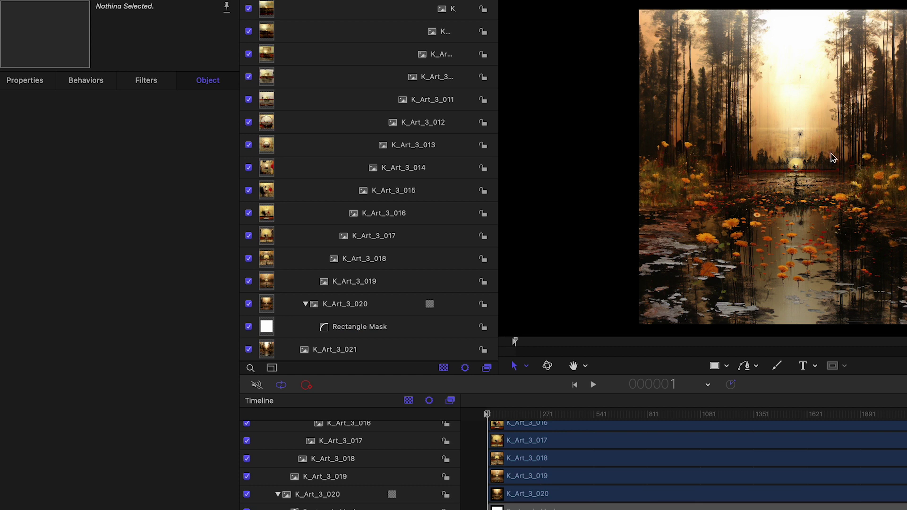
# - Copy the K_Art_3_020 rectangle mask onto K_Art_3_019, and hide K_Art_3_020 and K_Art_3_021 to check its feathered edges
pyautogui.click(388, 323)
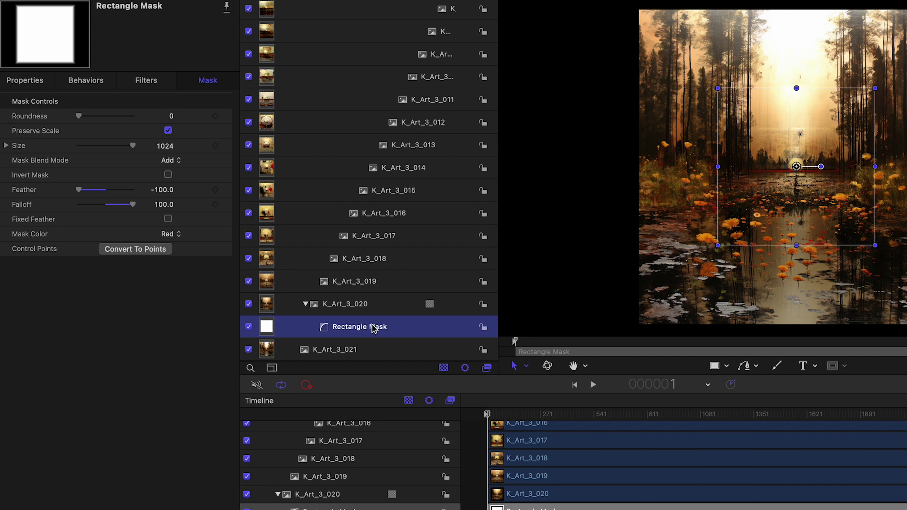
pyautogui.moveTo(373, 328); pyautogui.dragTo(381, 282)
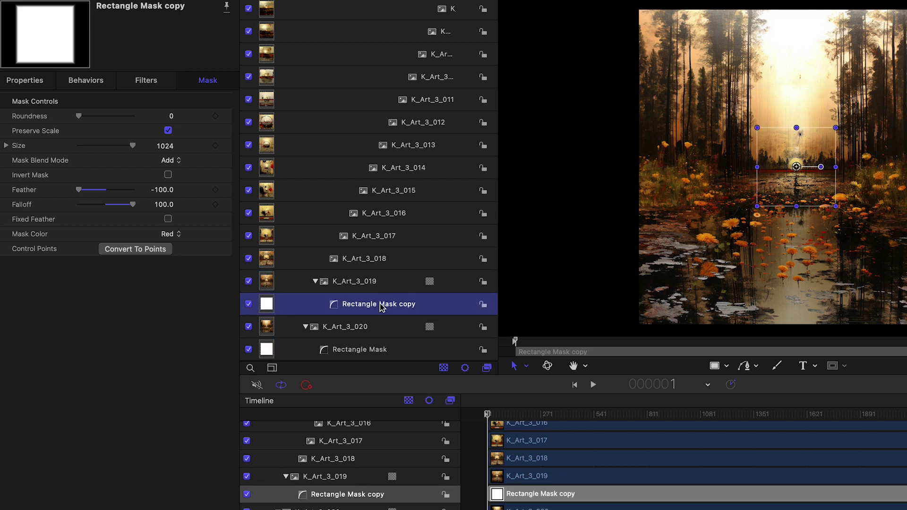
pyautogui.click(249, 326)
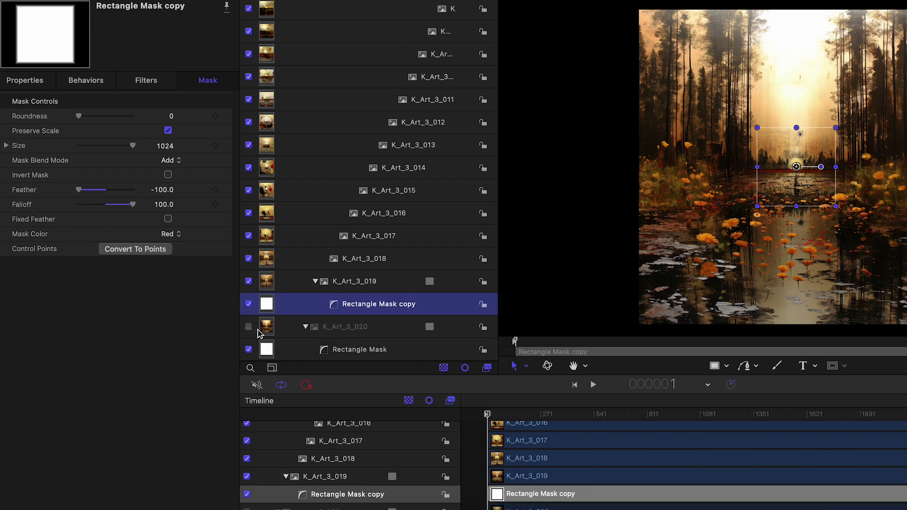
pyautogui.scroll(-2, 289, 333)
pyautogui.scroll(1, 288, 333)
pyautogui.click(249, 349)
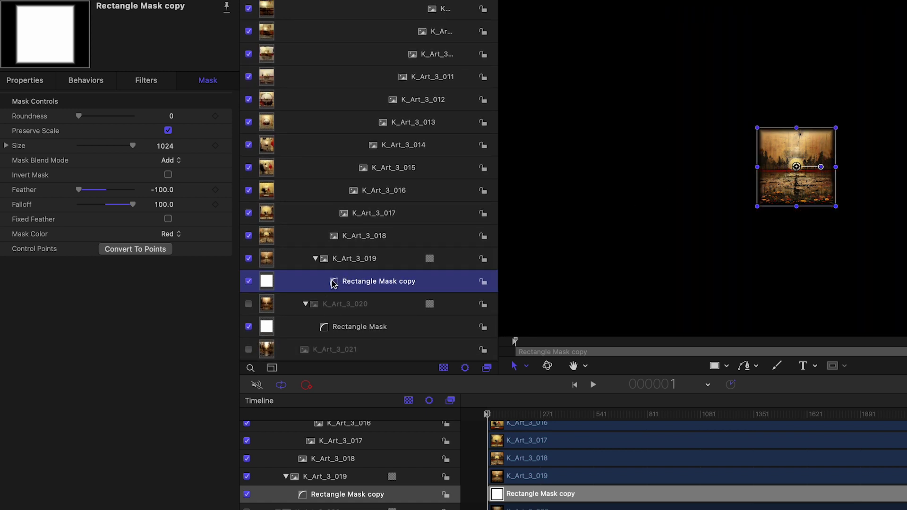
pyautogui.click(344, 264)
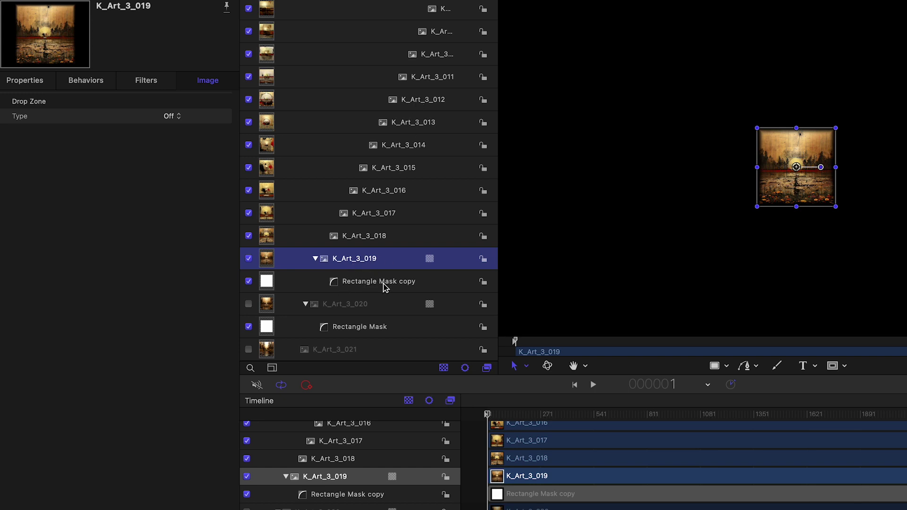
# - Widen the layer list and copy the feathered rectangle mask onto each remaining image from K_Art_3_018 up to K_Art_3_001
pyautogui.moveTo(500, 263); pyautogui.dragTo(621, 260)
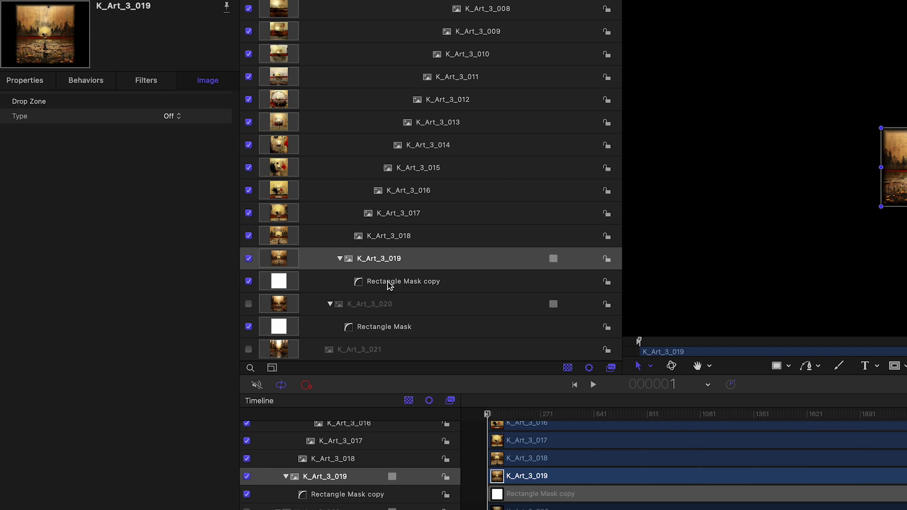
pyautogui.moveTo(387, 286); pyautogui.dragTo(535, 163)
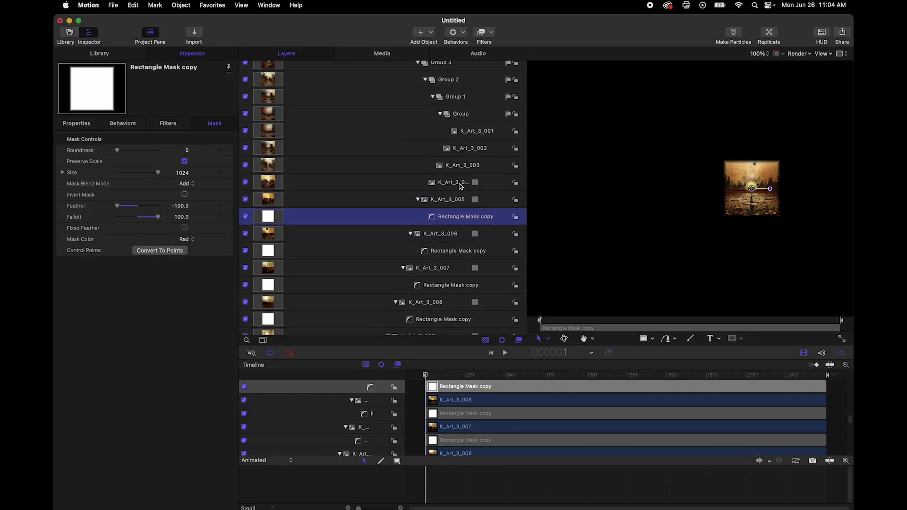
pyautogui.moveTo(460, 186); pyautogui.dragTo(460, 187)
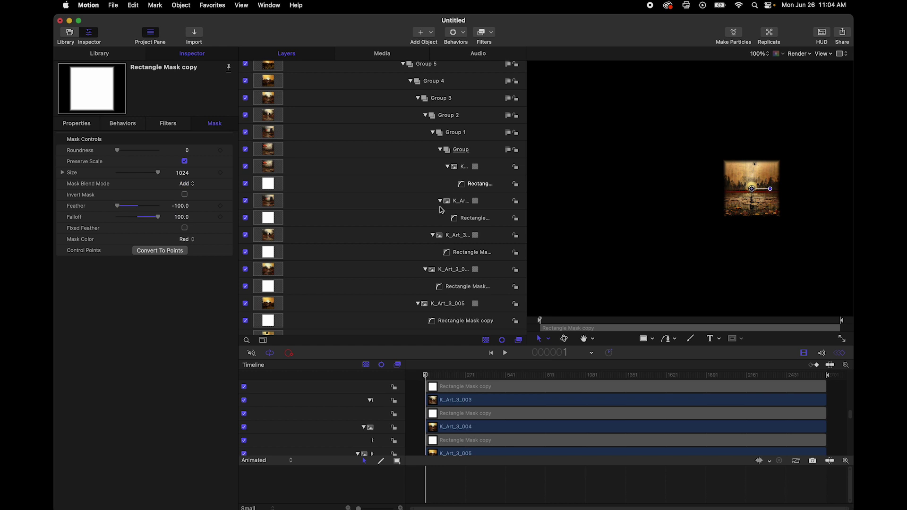
# - Collapse the nested groups down to the outermost Group 20 and select it
pyautogui.click(440, 150)
pyautogui.click(433, 132)
pyautogui.click(425, 115)
pyautogui.click(418, 99)
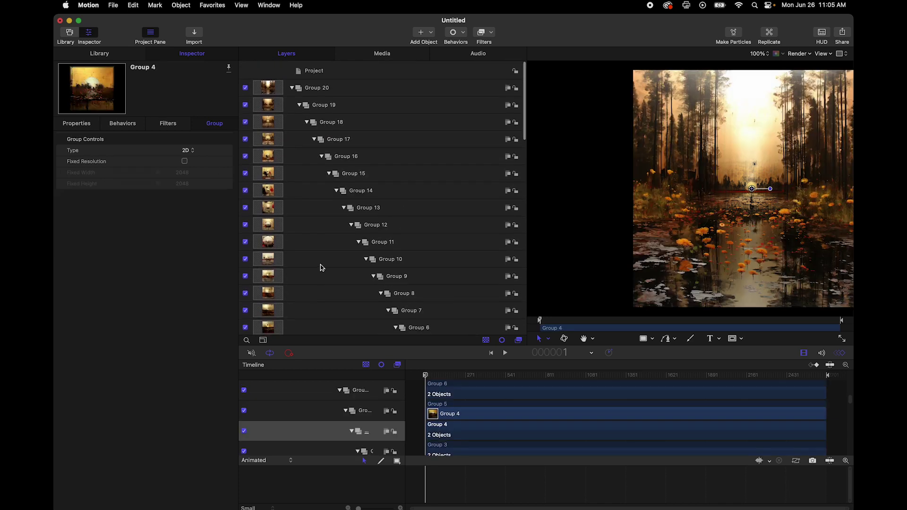
pyautogui.click(296, 90)
pyautogui.click(292, 87)
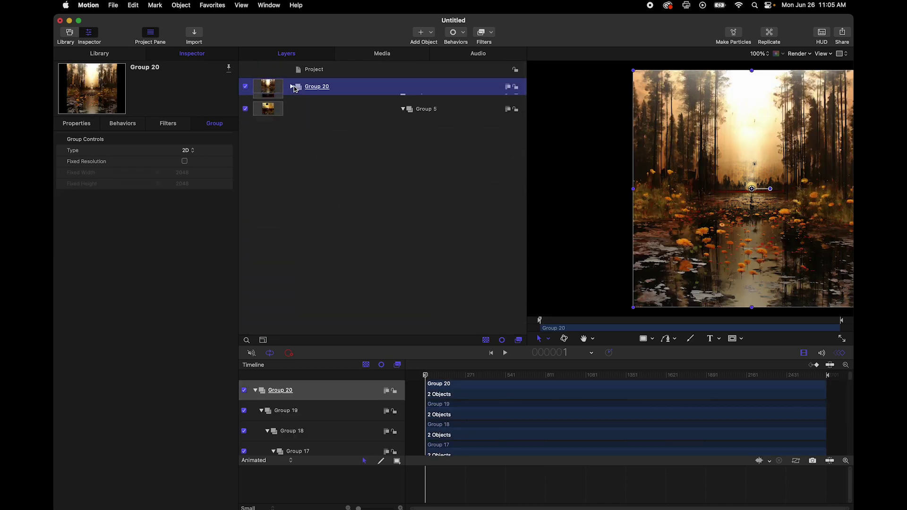
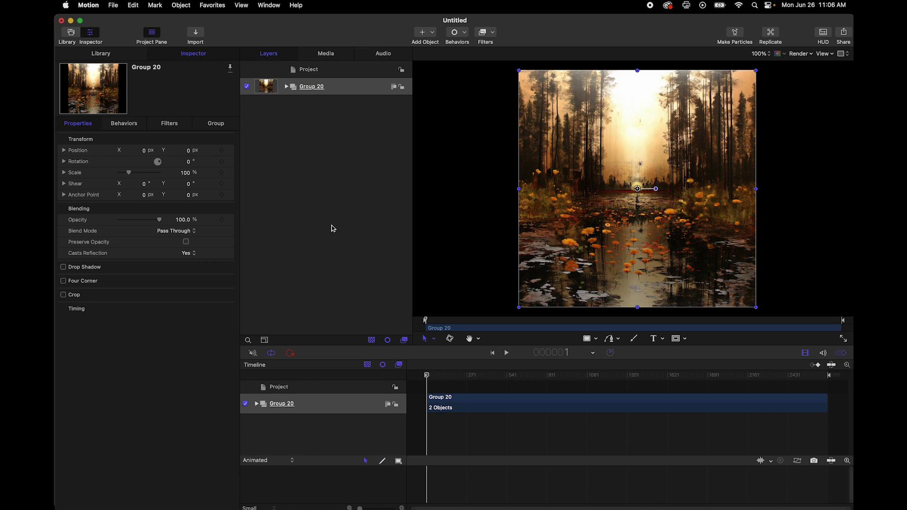
# - At frame 1, keyframe Group 20's X and Y scale at 200% and fit the whole canvas in view
pyautogui.click(65, 173)
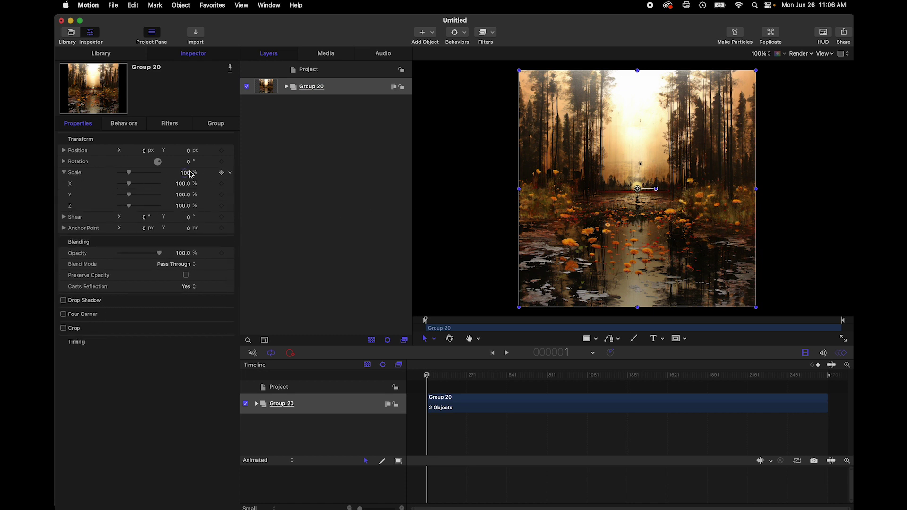
pyautogui.click(221, 173)
pyautogui.click(230, 207)
pyautogui.click(262, 215)
pyautogui.click(766, 56)
pyautogui.click(756, 20)
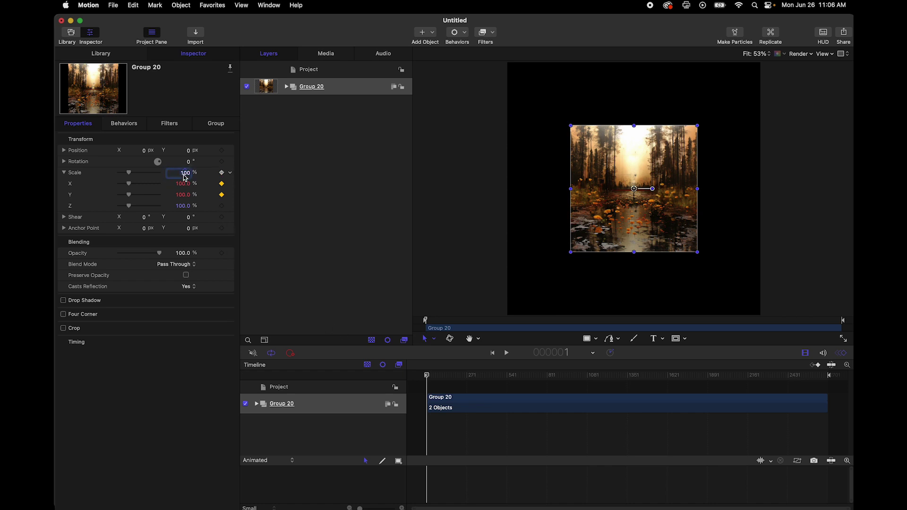
pyautogui.press('Return')
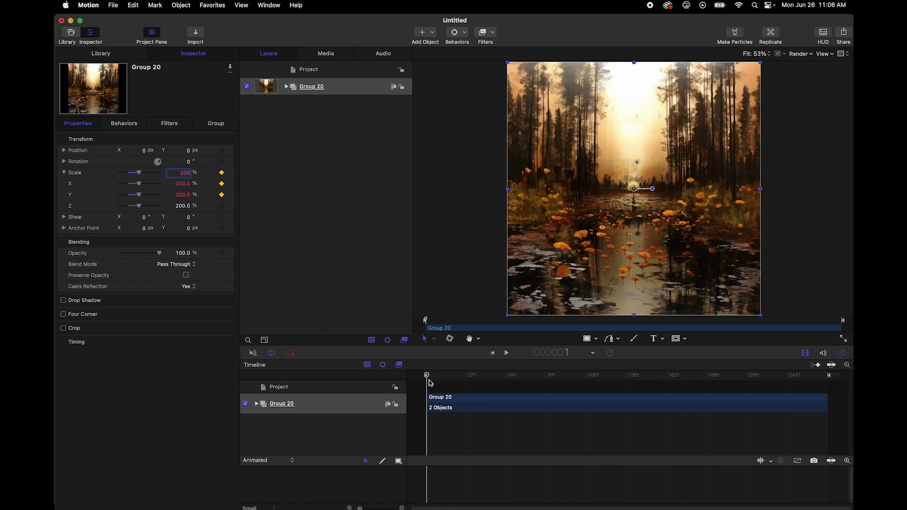
# - At the last frame, 2698, keyframe Group 20's scale, trying 100000% and 500000% before raising it until the innermost poppy image fills the canvas
pyautogui.moveTo(428, 378); pyautogui.dragTo(829, 376)
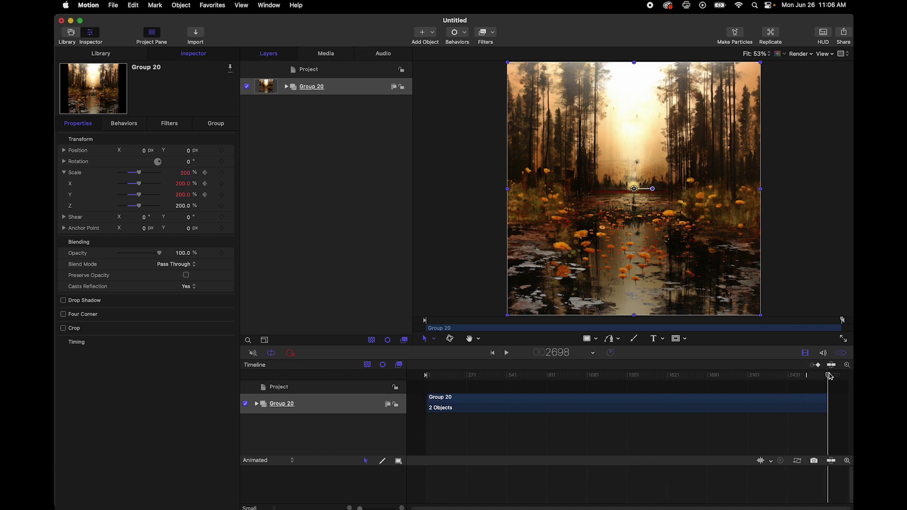
pyautogui.click(185, 173)
pyautogui.write('100000')
pyautogui.press('Return')
pyautogui.click(178, 176)
pyautogui.write('500')
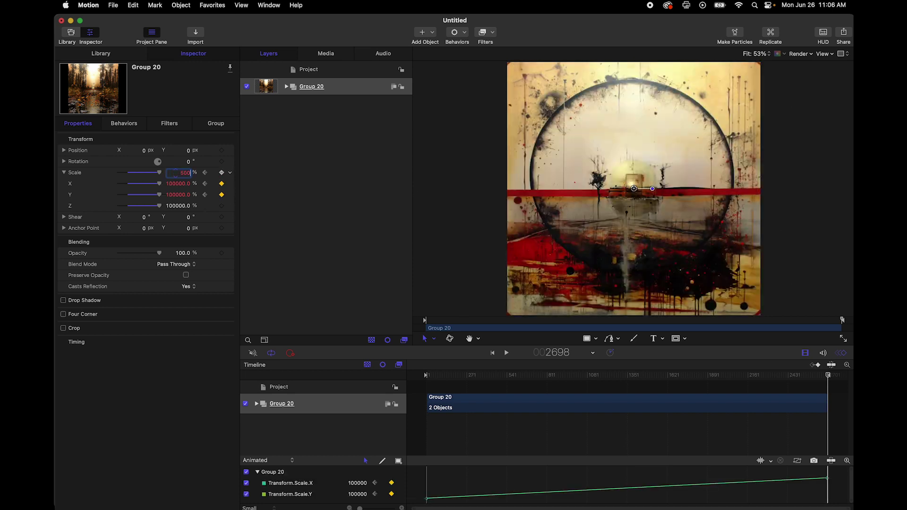
pyautogui.press('Return')
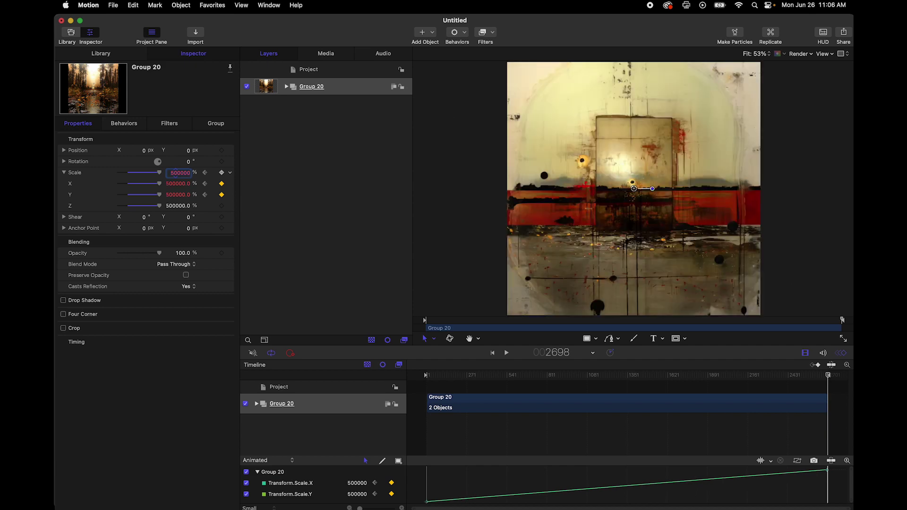
pyautogui.write('2000000')
pyautogui.press('Return')
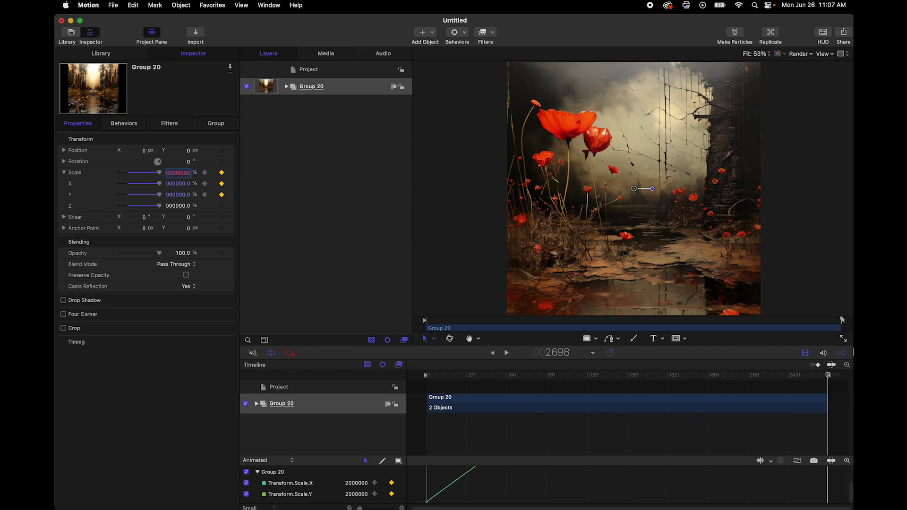
# - Enlarge the Keyframe Editor, fit the whole scale curve in it, play the zoom from the start and return to frame 1
pyautogui.click(842, 354)
pyautogui.click(843, 354)
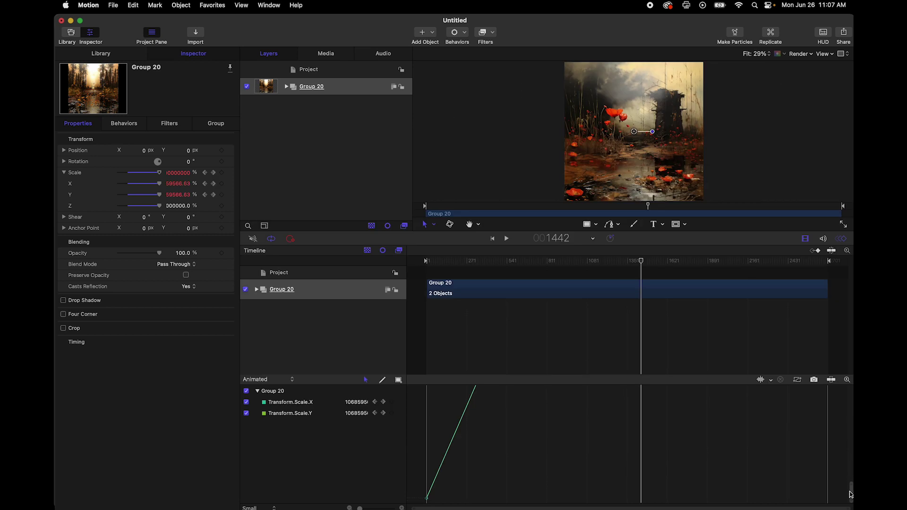
pyautogui.moveTo(851, 488); pyautogui.dragTo(852, 375)
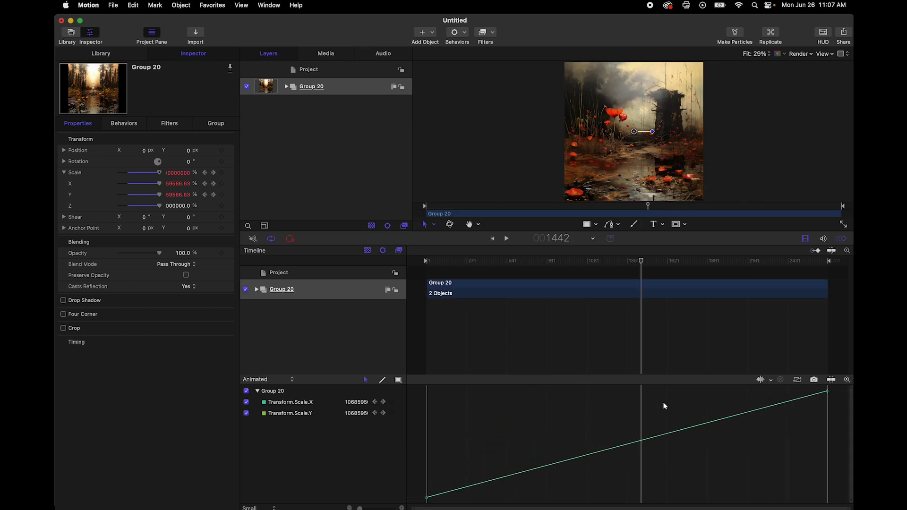
pyautogui.moveTo(648, 262); pyautogui.dragTo(423, 282)
pyautogui.press('space')
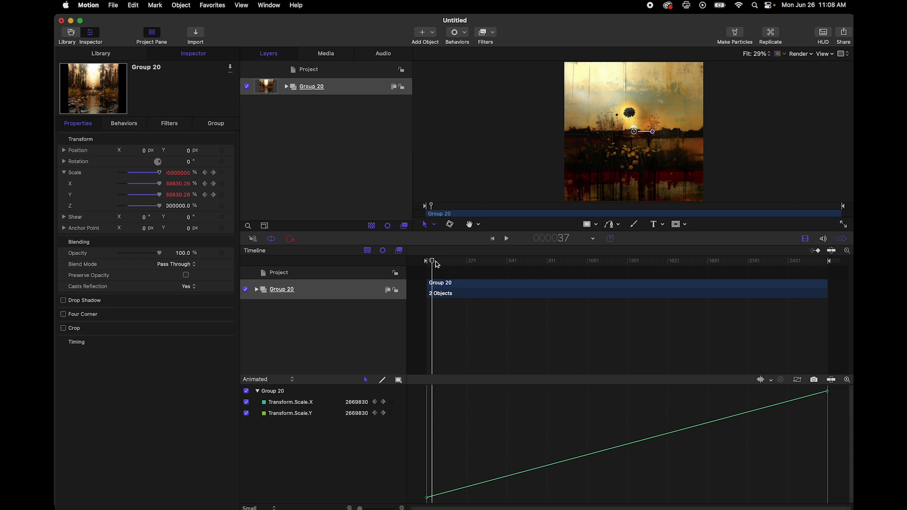
pyautogui.moveTo(434, 263); pyautogui.dragTo(424, 264)
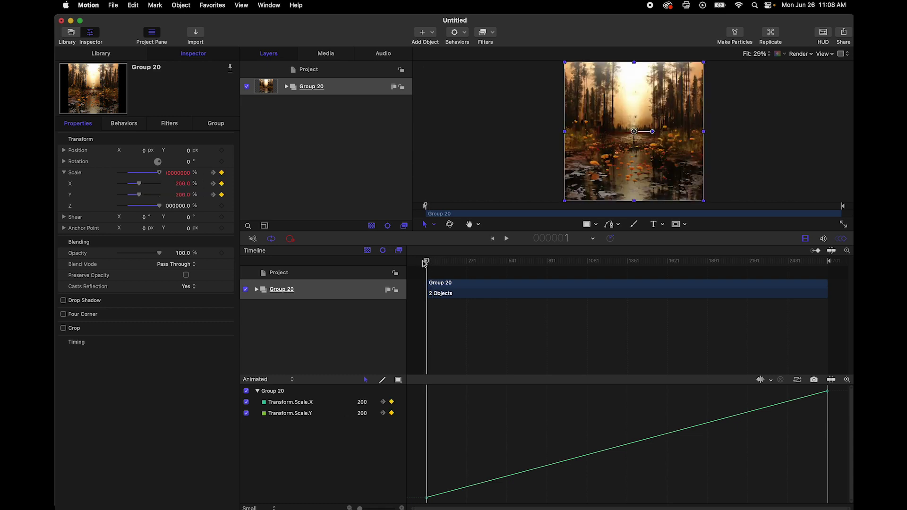
# - Change the interpolation of Group 20's Scale X curve to Exponential at its first keyframe
pyautogui.click(428, 499)
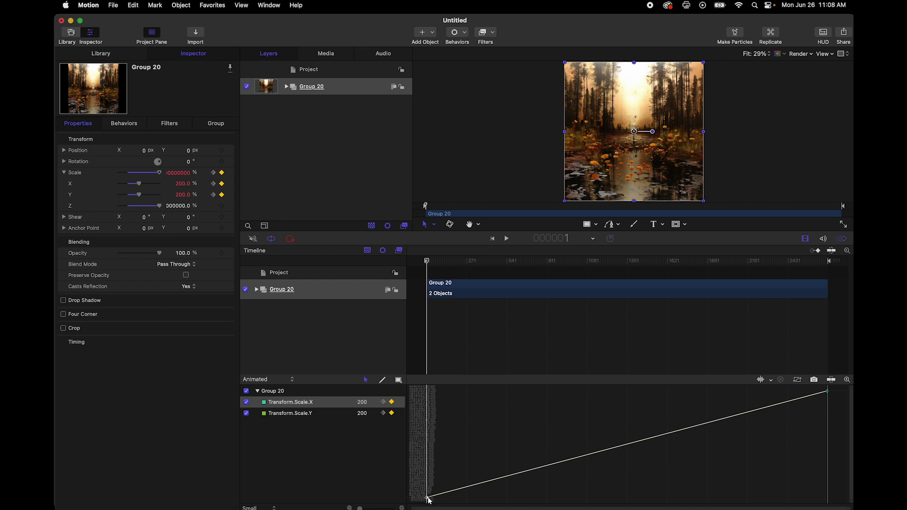
pyautogui.click(754, 413)
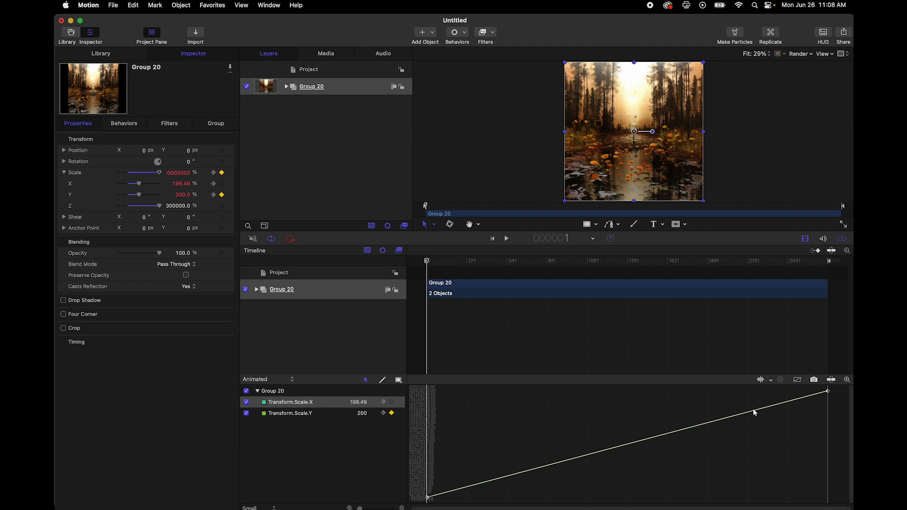
pyautogui.rightClick(428, 499)
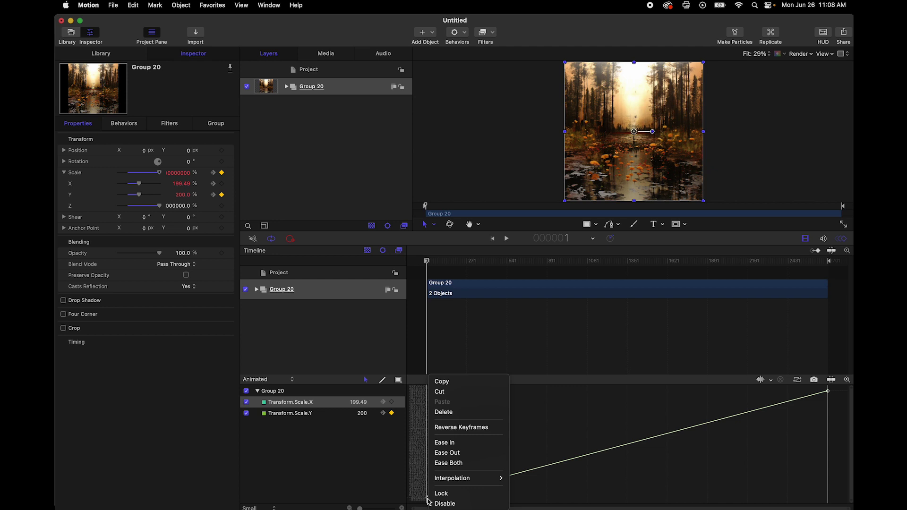
pyautogui.moveTo(453, 483)
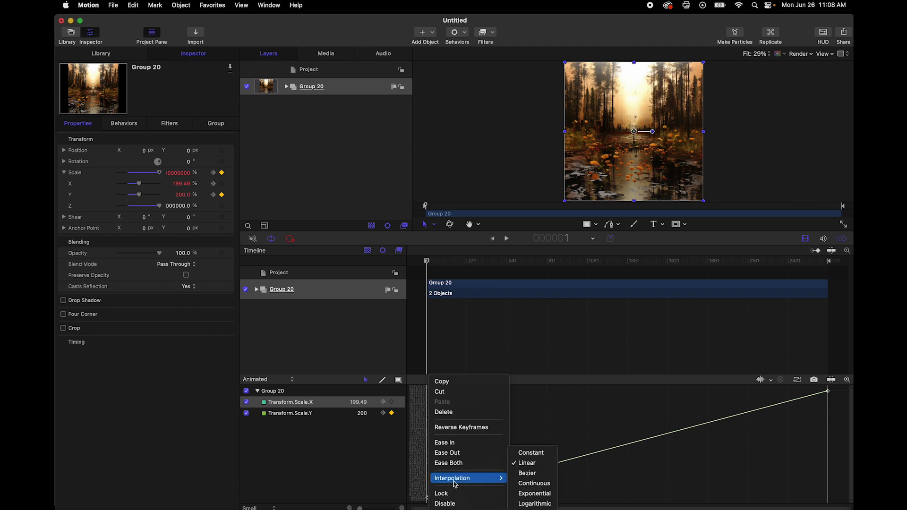
pyautogui.click(545, 495)
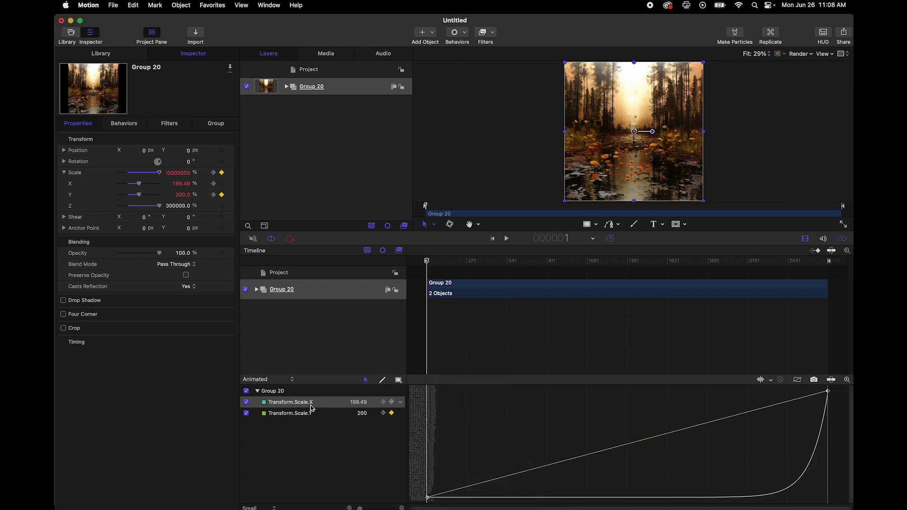
# - Give Group 20's Scale Y curve the same Exponential interpolation at its first keyframe
pyautogui.click(319, 417)
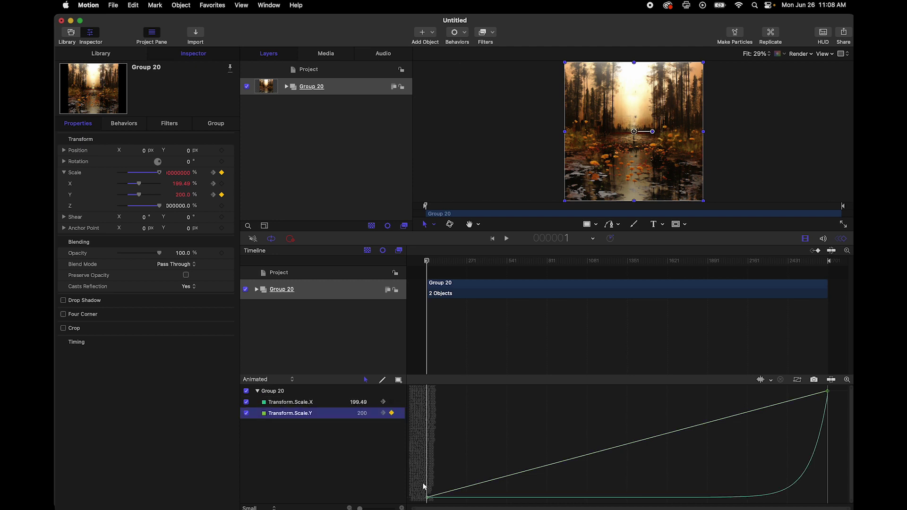
pyautogui.rightClick(427, 499)
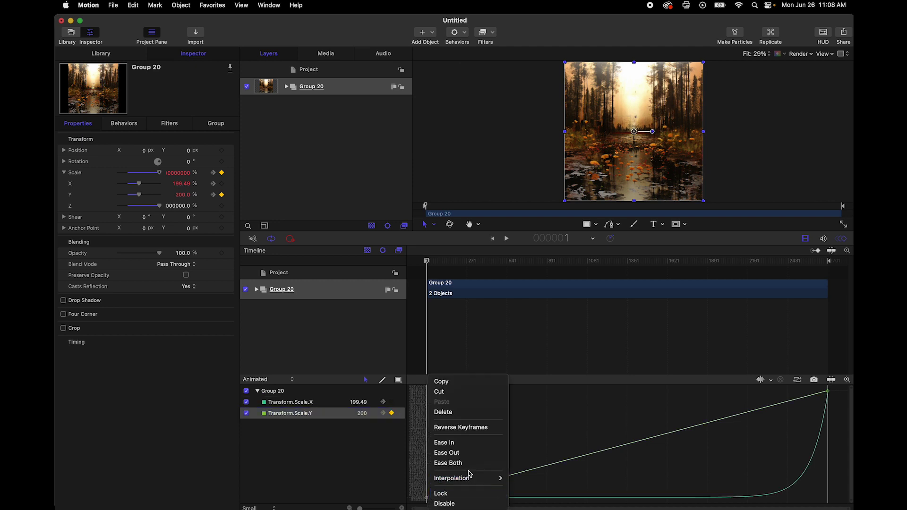
pyautogui.moveTo(469, 478)
pyautogui.click(542, 494)
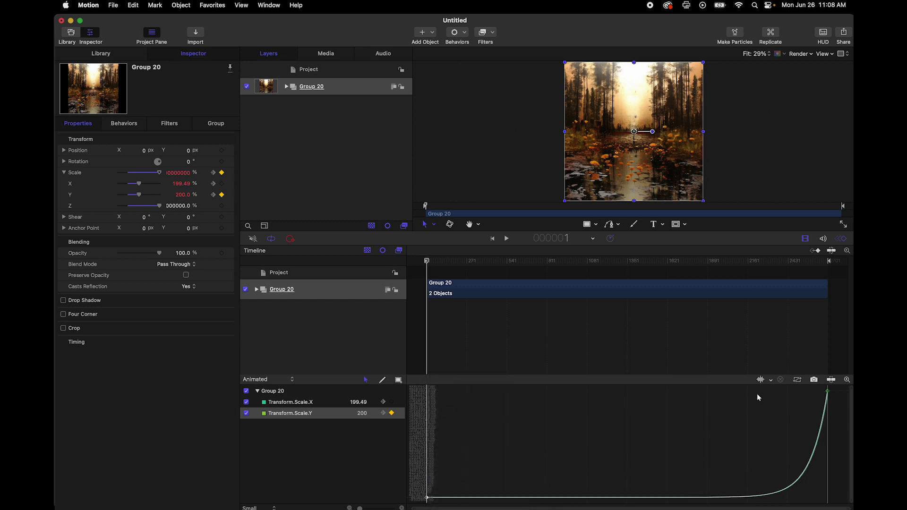
# - Play the exponential zoom on an enlarged canvas and check its middle and final sections
pyautogui.moveTo(468, 264); pyautogui.dragTo(594, 274)
pyautogui.press('space')
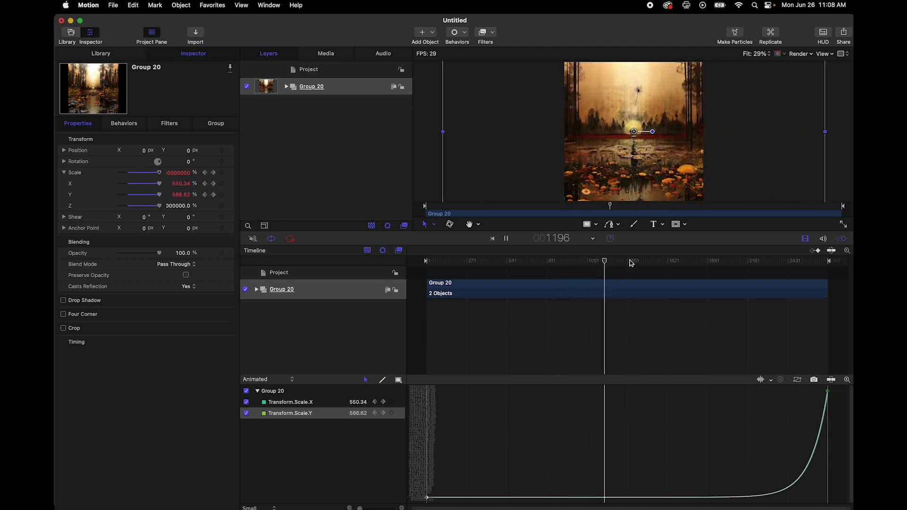
pyautogui.moveTo(658, 245); pyautogui.dragTo(666, 384)
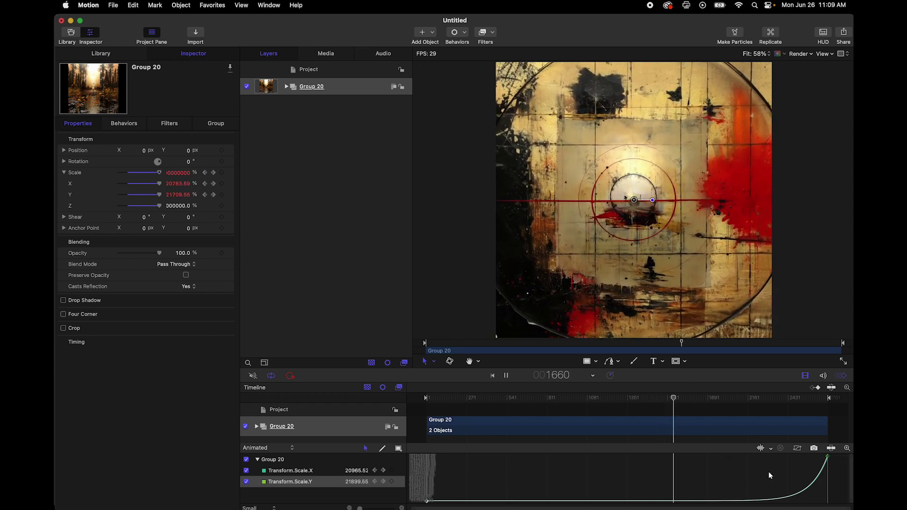
pyautogui.click(744, 398)
pyautogui.moveTo(746, 401); pyautogui.dragTo(788, 399)
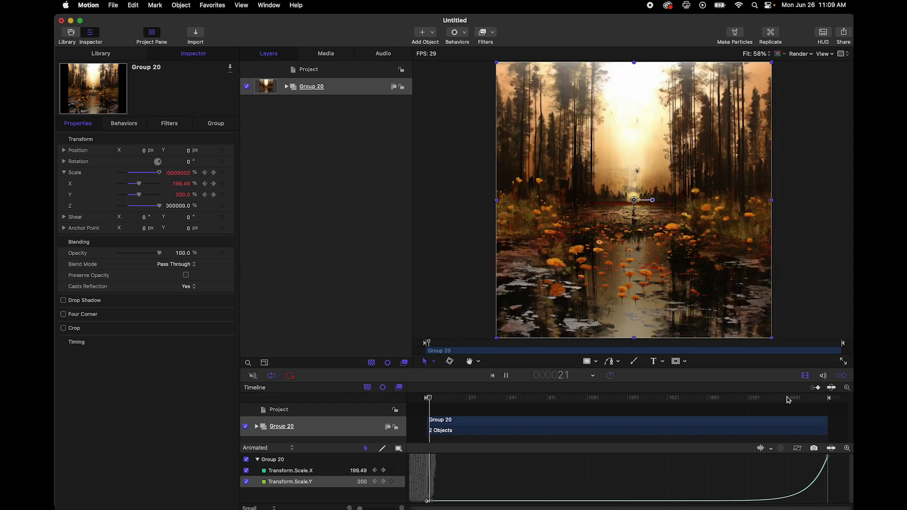
# - Move the start of the play range to about frame 720 and return the playhead to the beginning
pyautogui.moveTo(425, 398); pyautogui.dragTo(533, 403)
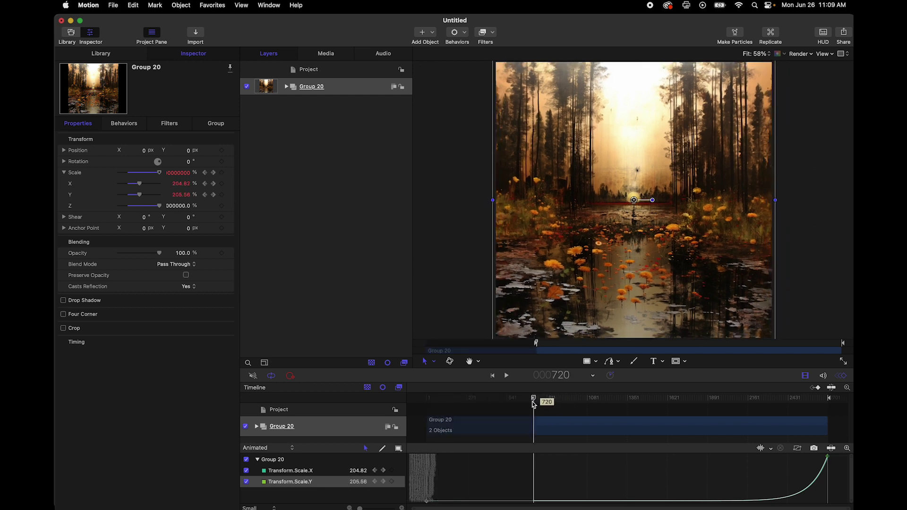
pyautogui.press('Home')
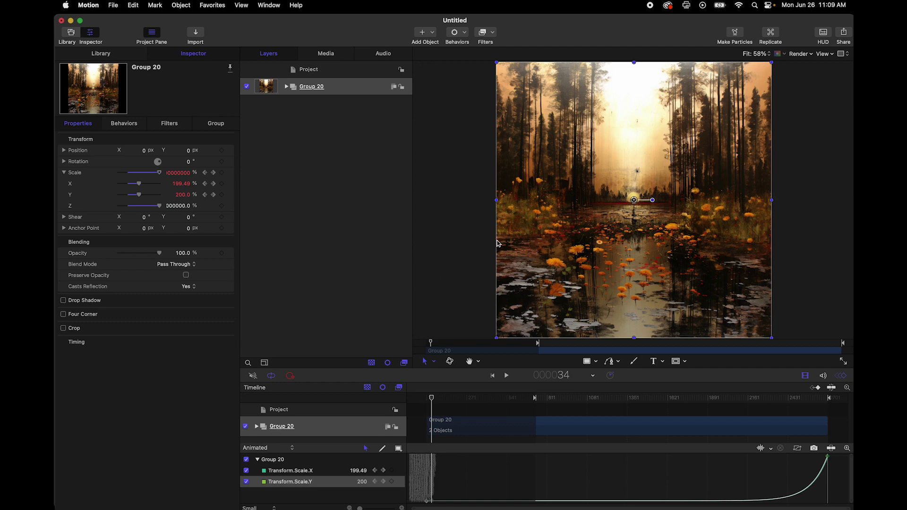
# - Add a camera to the project and switch the existing 2D groups to 3D
pyautogui.click(434, 34)
pyautogui.click(441, 58)
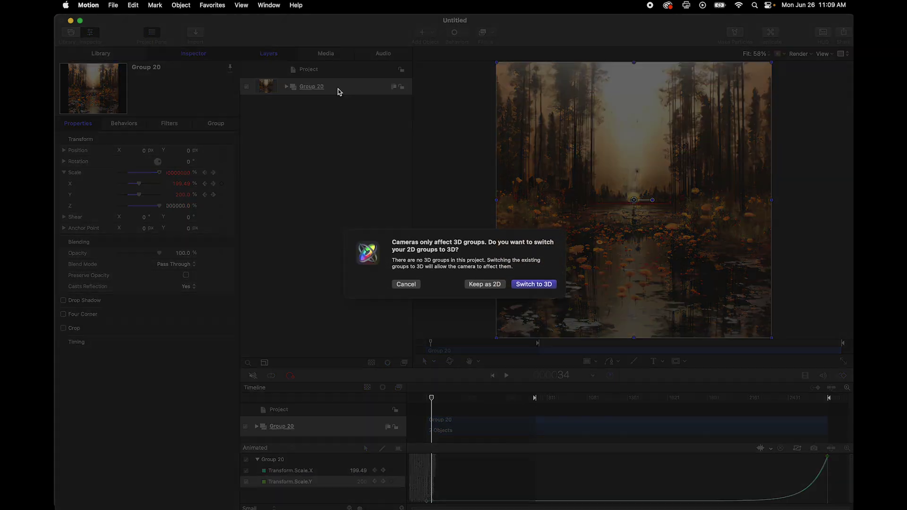
pyautogui.click(533, 284)
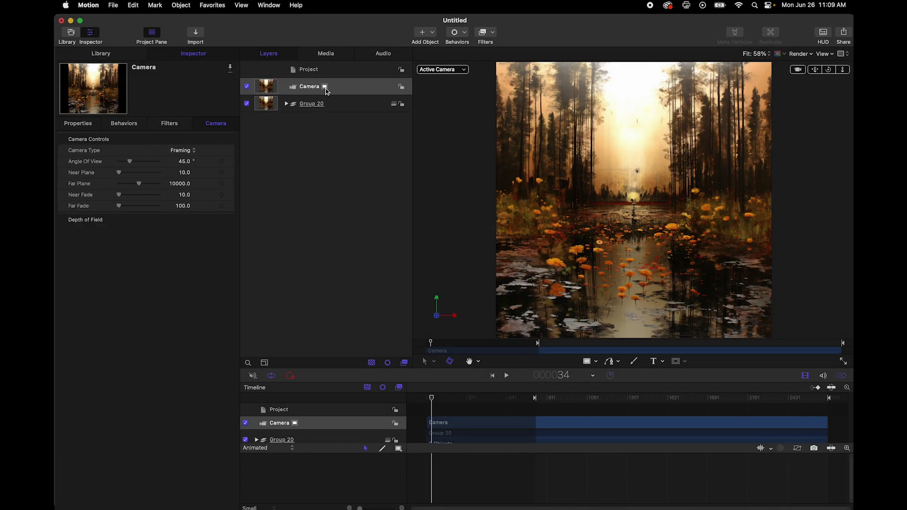
# - Add a Wriggle parameter behavior to the camera's Position
pyautogui.click(87, 124)
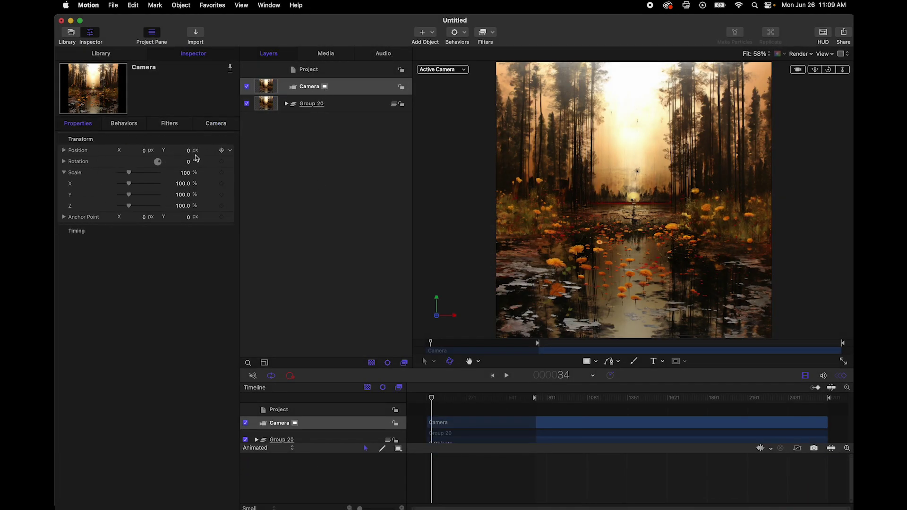
pyautogui.click(231, 152)
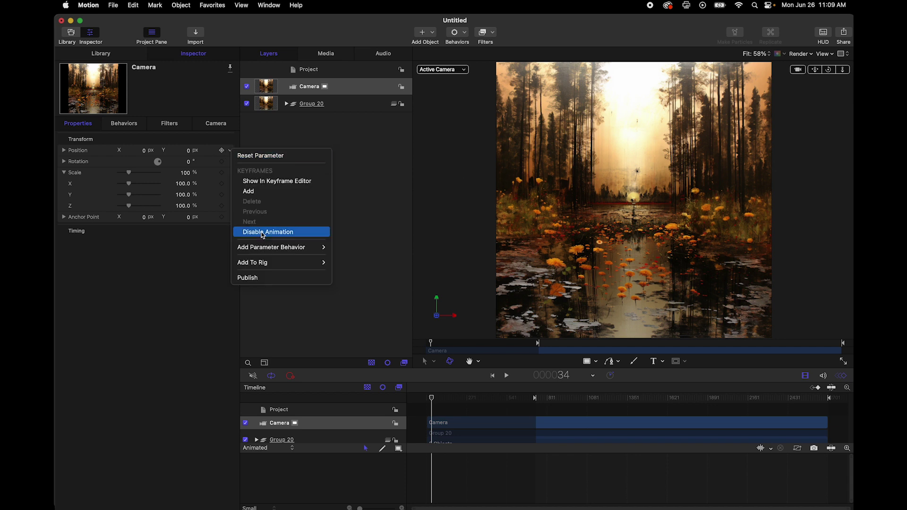
pyautogui.moveTo(266, 266)
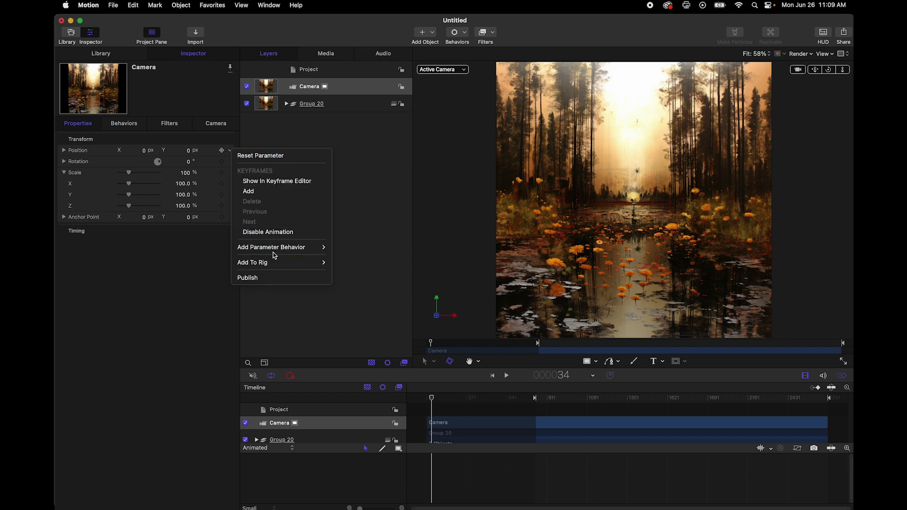
pyautogui.moveTo(293, 247)
pyautogui.click(358, 422)
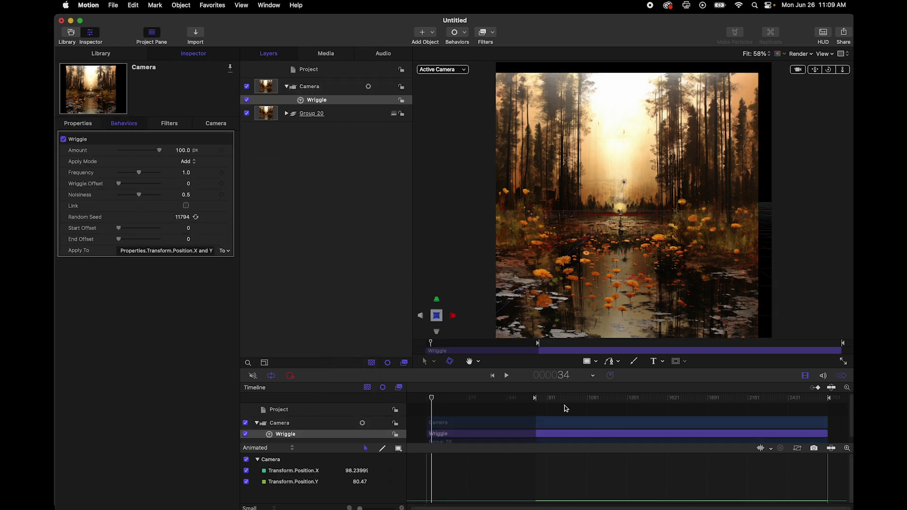
# - Play the project from the start of the play range and set the camera's Wriggle amount to 50 px
pyautogui.click(552, 398)
pyautogui.press('space')
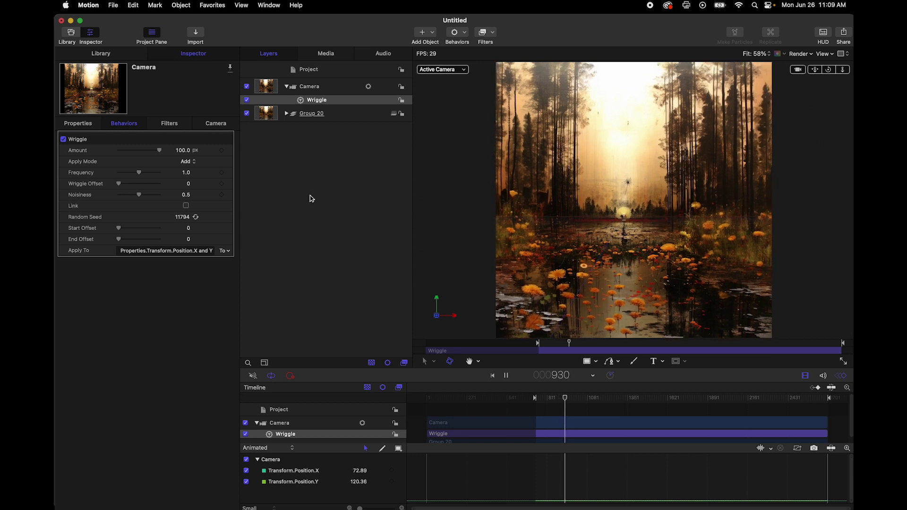
pyautogui.click(183, 150)
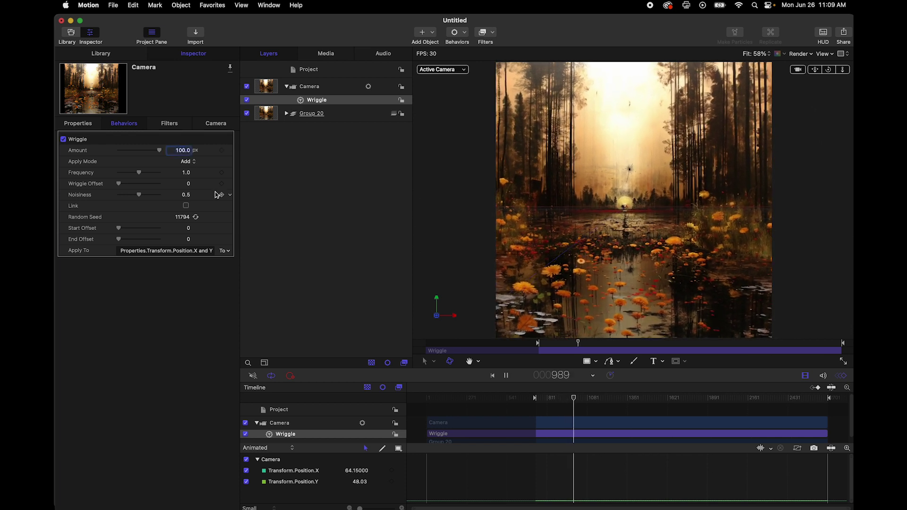
pyautogui.write('50')
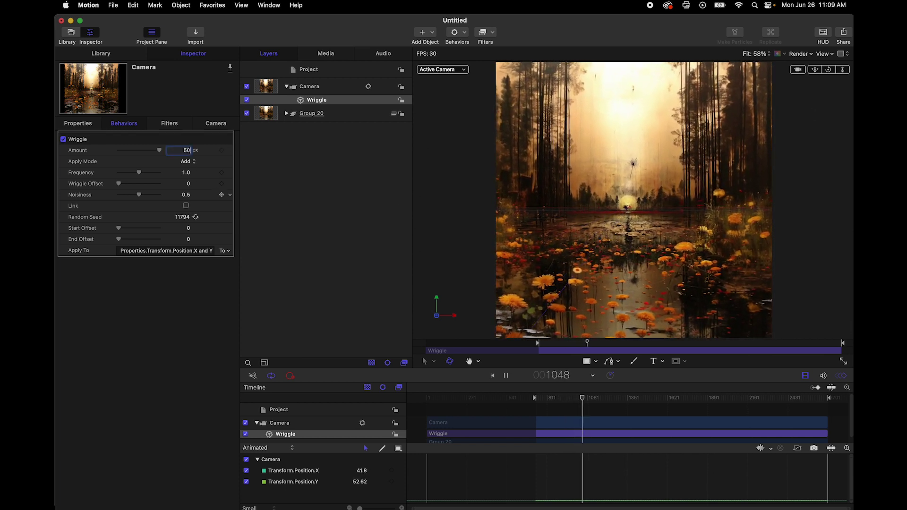
pyautogui.press('Return')
# - Try the Add and Subtract apply mode on the Wriggle behavior and switch it back to Add
pyautogui.click(187, 162)
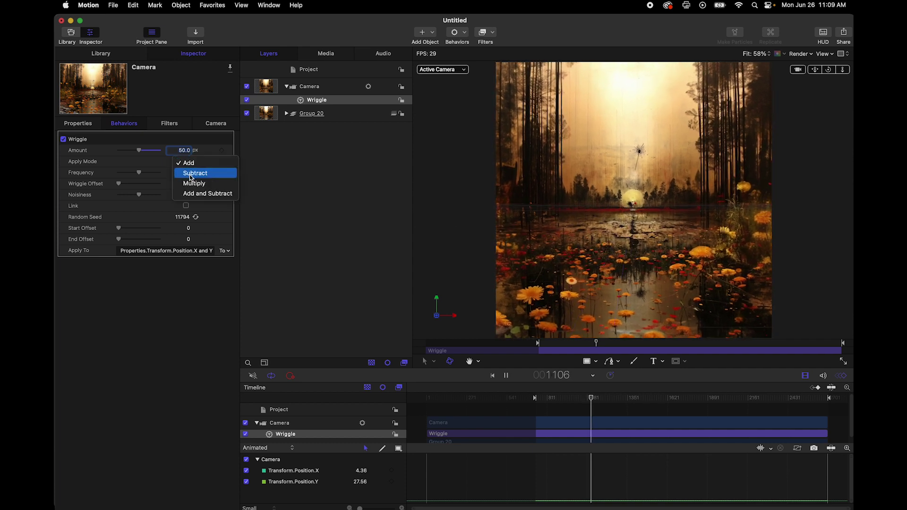
pyautogui.click(203, 194)
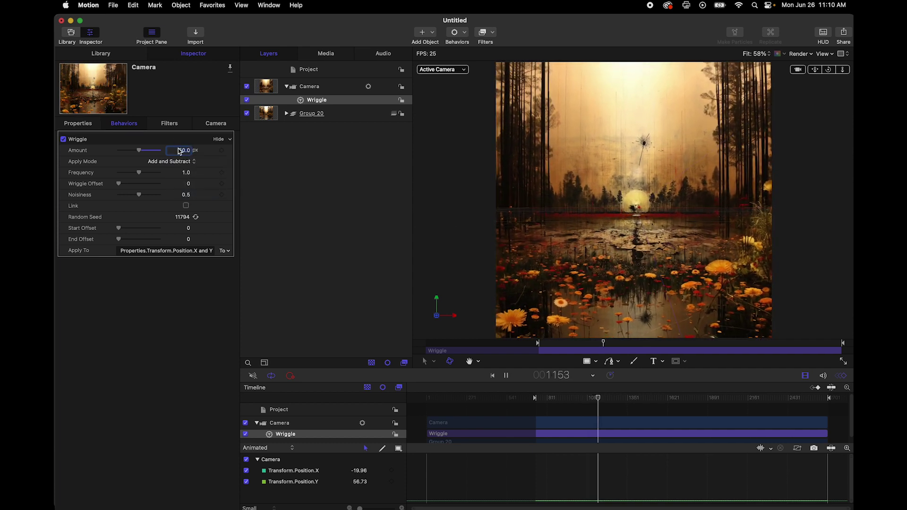
pyautogui.click(188, 161)
pyautogui.click(187, 130)
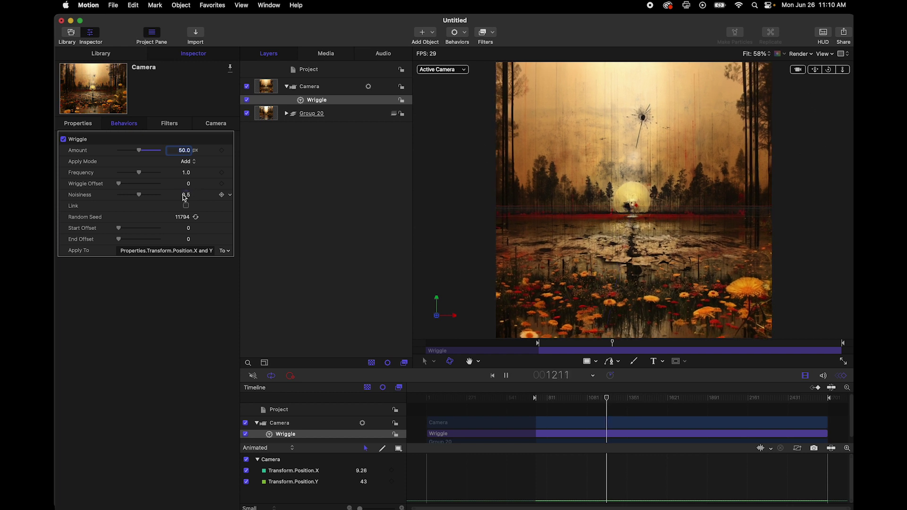
# - Set the Wriggle frequency to 0.5 and play the final section of the zoom from about frame 2589
pyautogui.click(186, 173)
pyautogui.write('0.5')
pyautogui.press('Return')
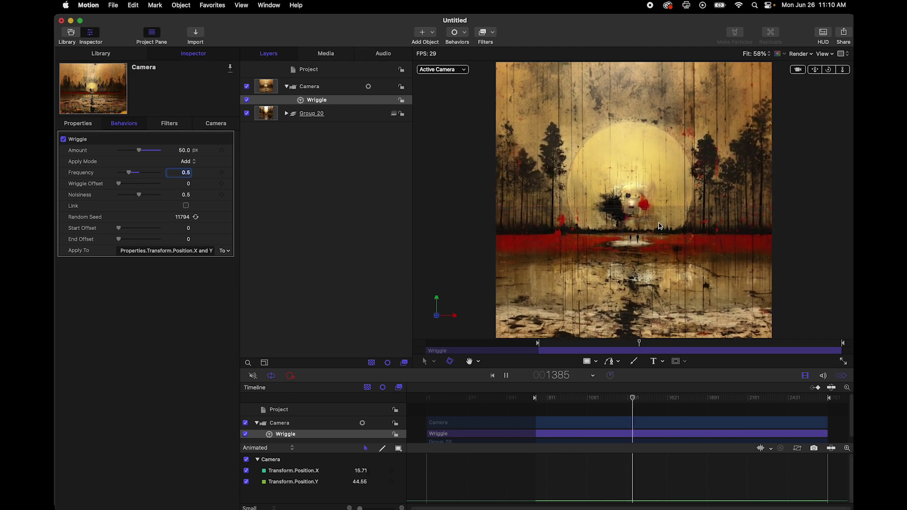
pyautogui.moveTo(769, 398); pyautogui.dragTo(812, 399)
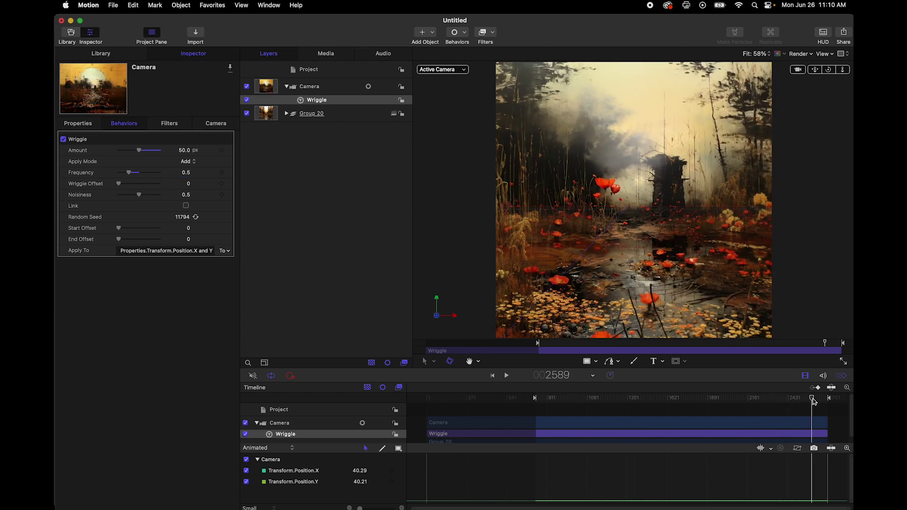
pyautogui.press('space')
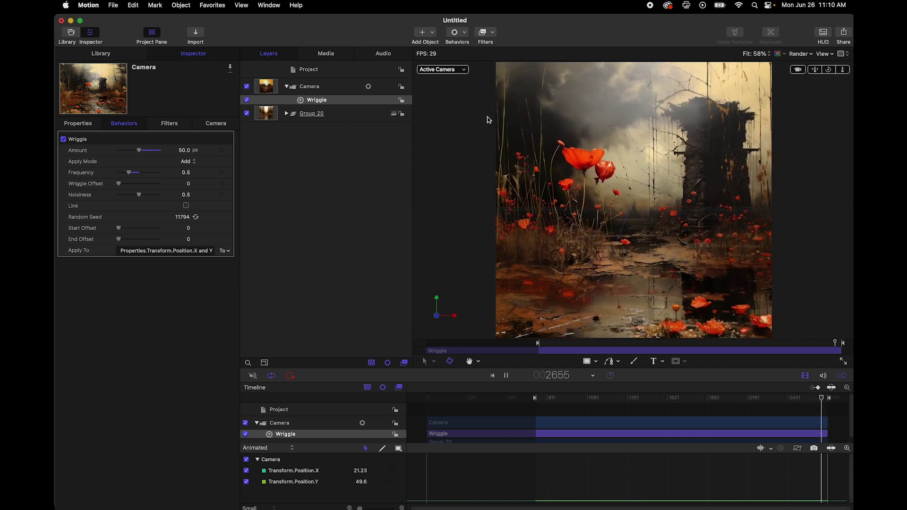
pyautogui.press('space')
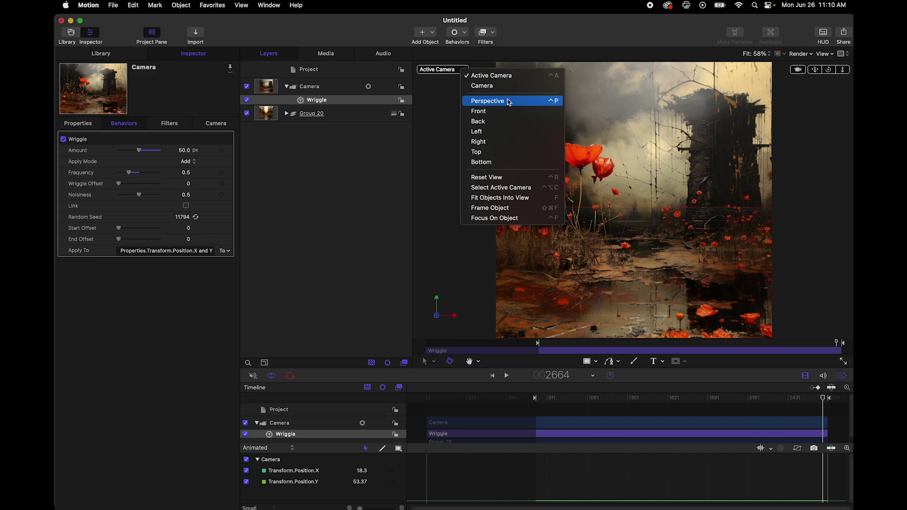
# - Examine the camera and the scaling artwork from the Perspective view at late, early and middle frames, and return to the Active Camera view
pyautogui.click(508, 101)
pyautogui.moveTo(828, 69); pyautogui.dragTo(532, 146)
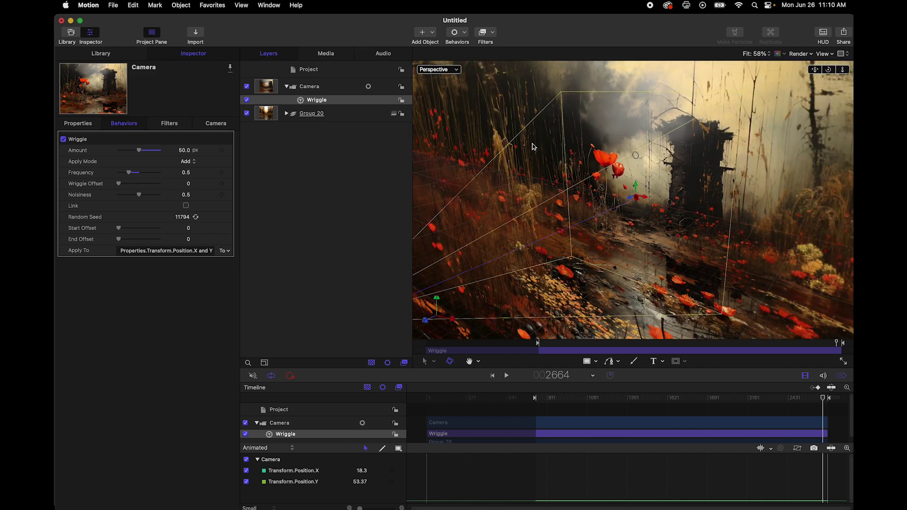
pyautogui.scroll(-3, 688, 146)
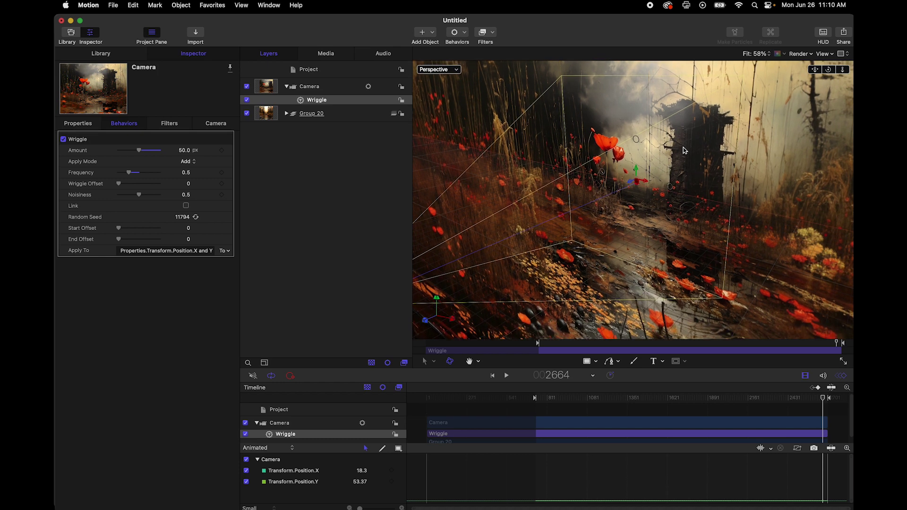
pyautogui.scroll(-10, 599, 273)
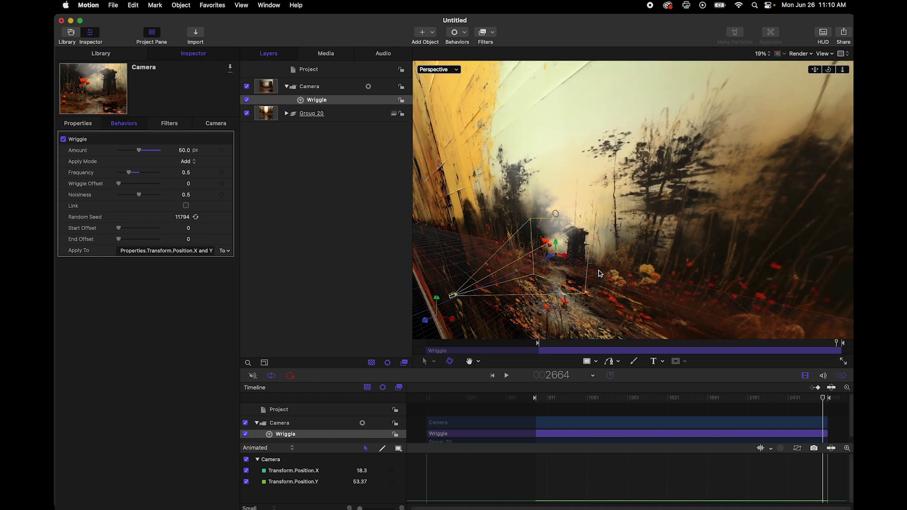
pyautogui.scroll(-8, 591, 277)
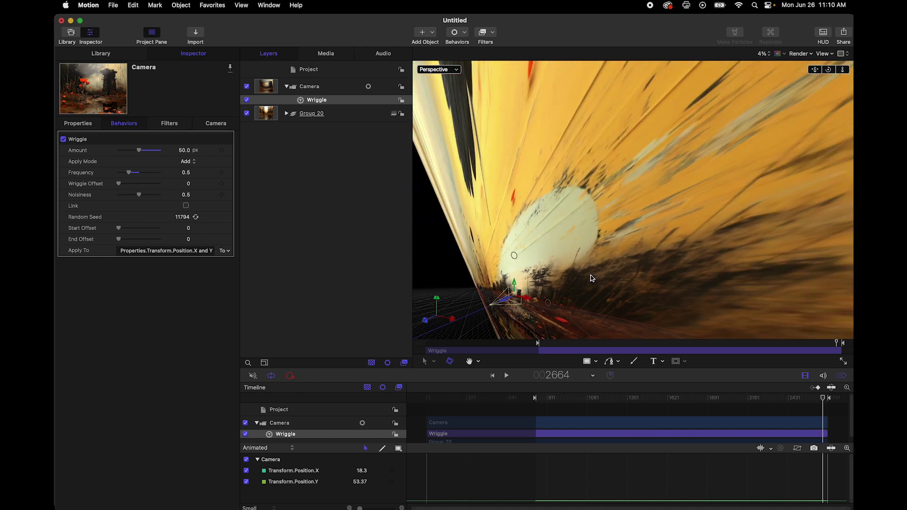
pyautogui.scroll(8, 591, 277)
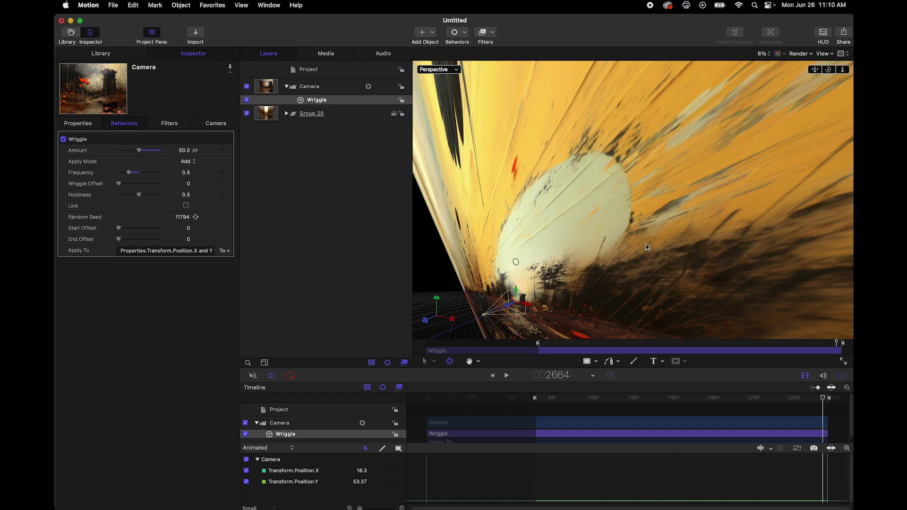
pyautogui.press('space')
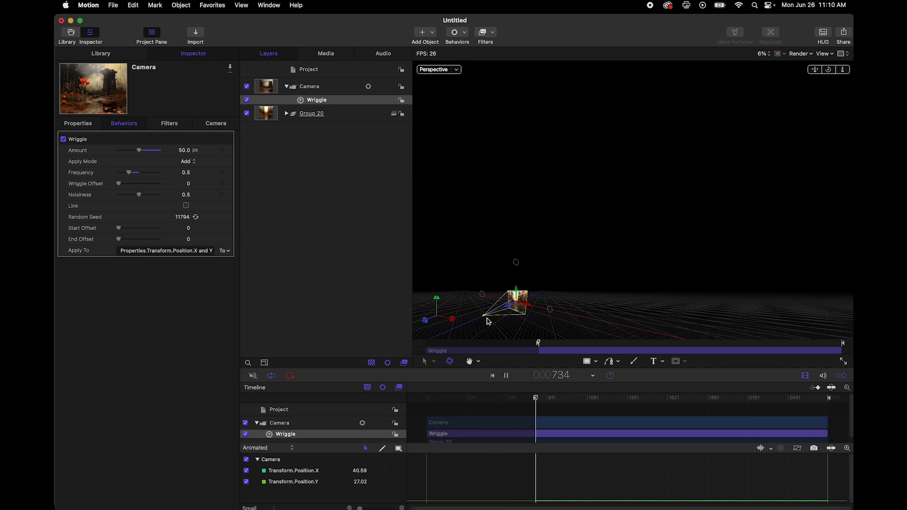
pyautogui.press('space')
pyautogui.moveTo(563, 401); pyautogui.dragTo(614, 401)
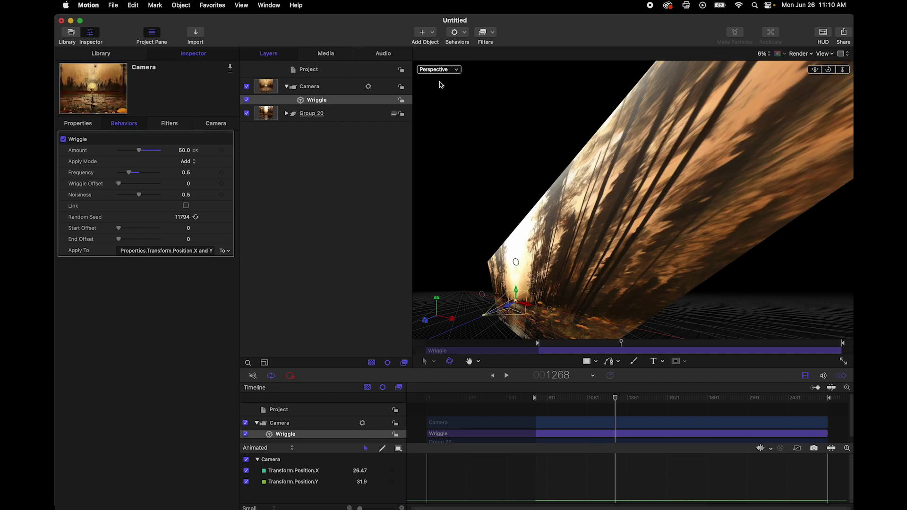
pyautogui.click(443, 71)
pyautogui.click(446, 76)
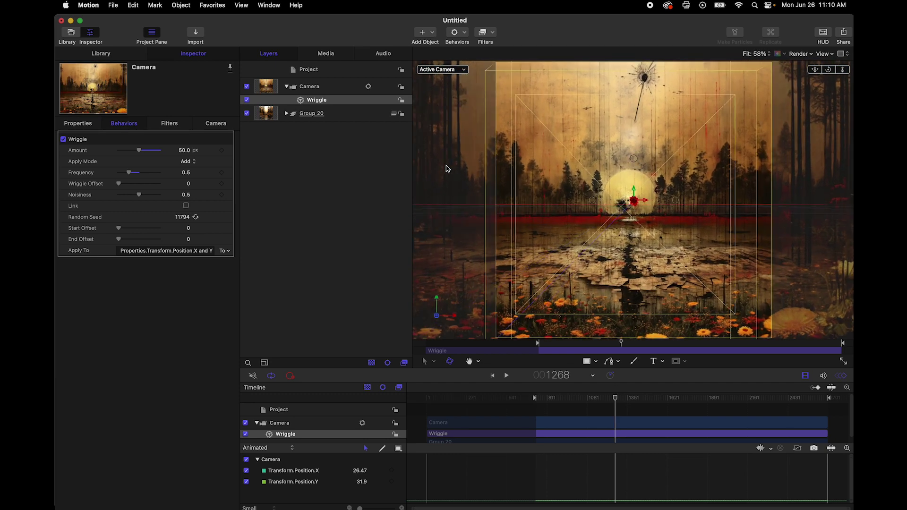
# - Start a movie export in the Video Only format with the Apple ProRes 422 LT codec
pyautogui.click(844, 34)
pyautogui.click(798, 57)
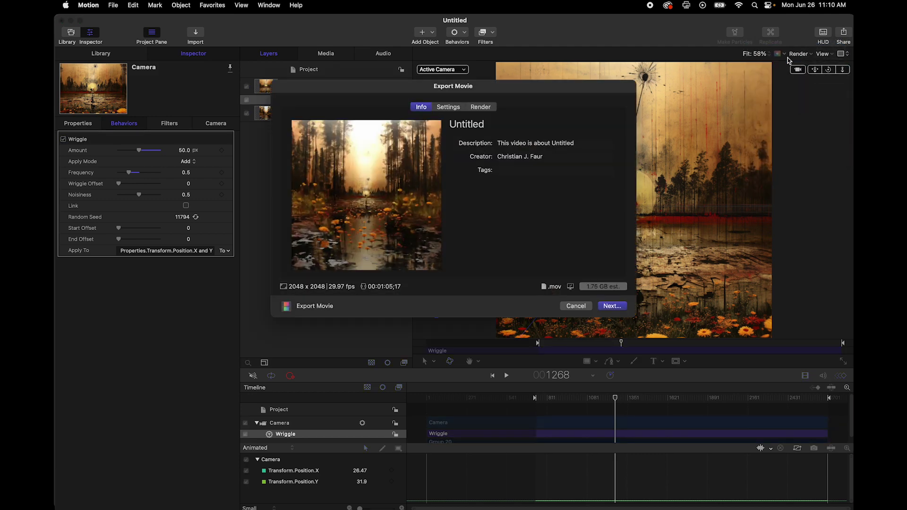
pyautogui.click(455, 110)
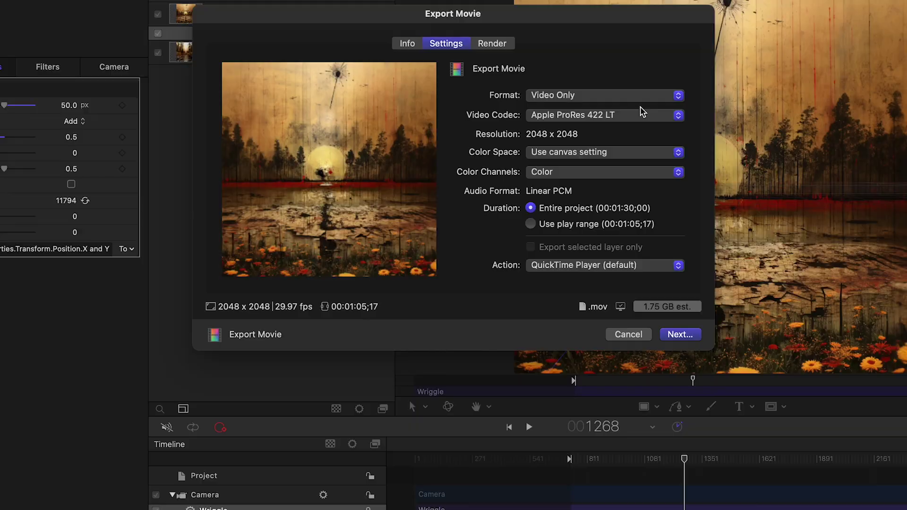
pyautogui.click(563, 158)
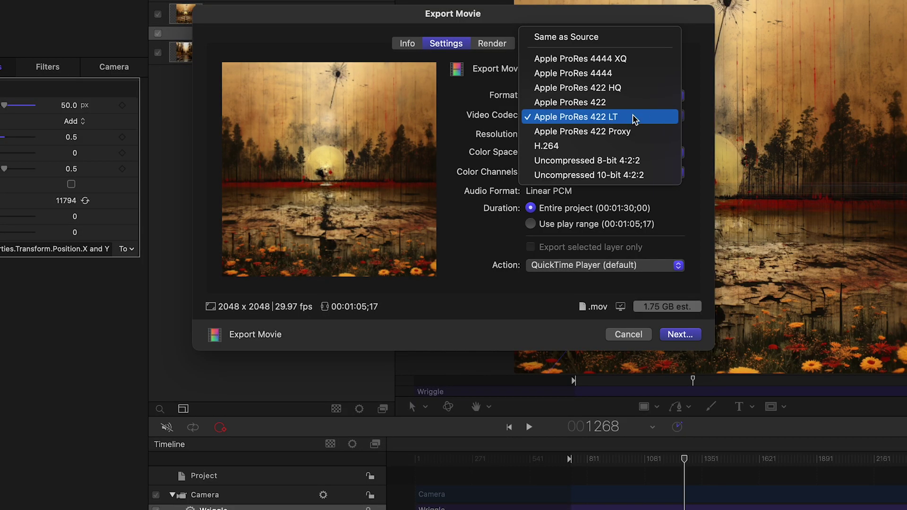
pyautogui.click(704, 114)
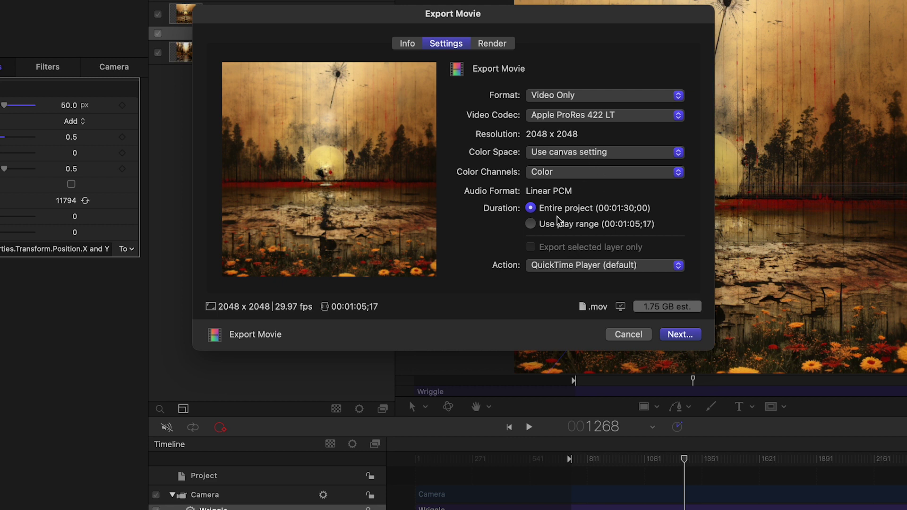
pyautogui.click(577, 98)
pyautogui.click(579, 98)
# - Set the export's render quality to Best and its 3D camera to Camera
pyautogui.click(492, 43)
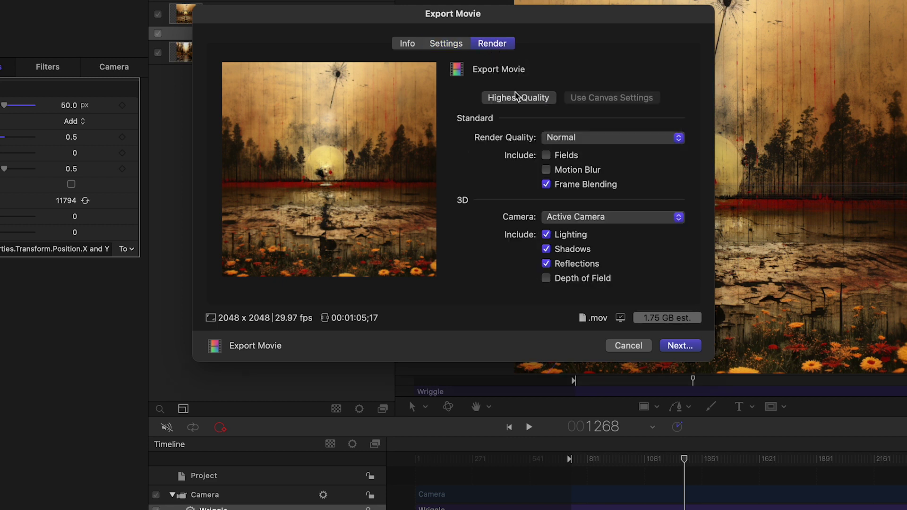
pyautogui.click(572, 133)
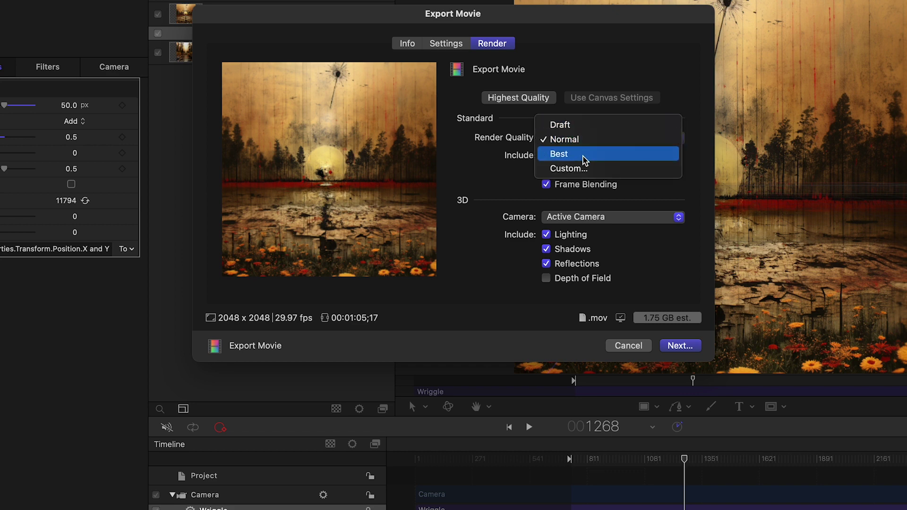
pyautogui.click(583, 153)
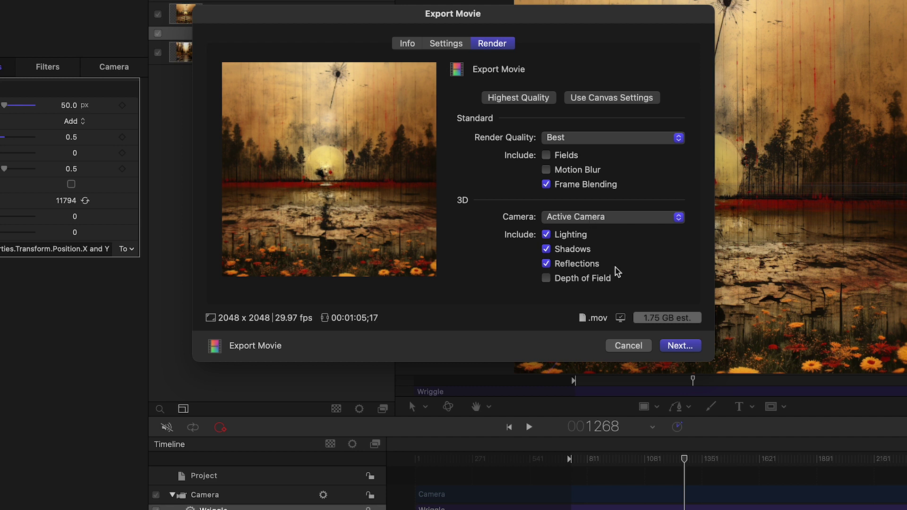
pyautogui.click(626, 217)
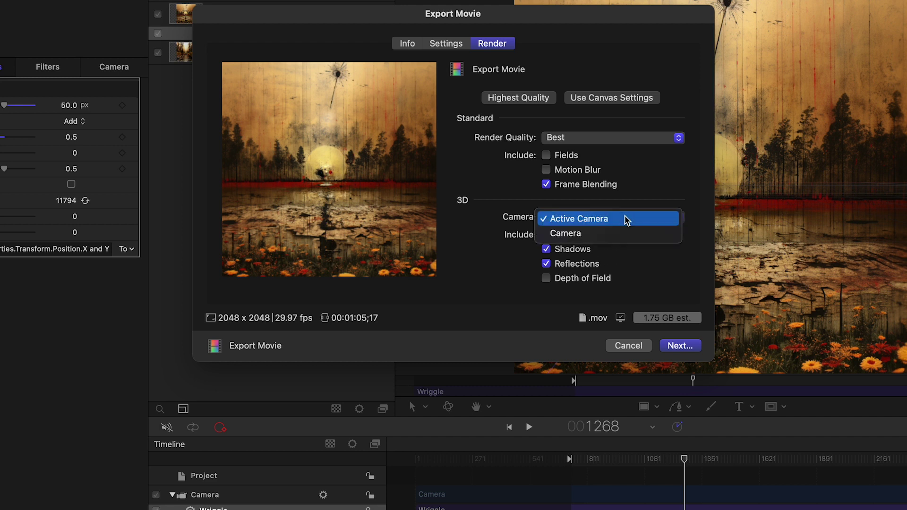
pyautogui.click(621, 233)
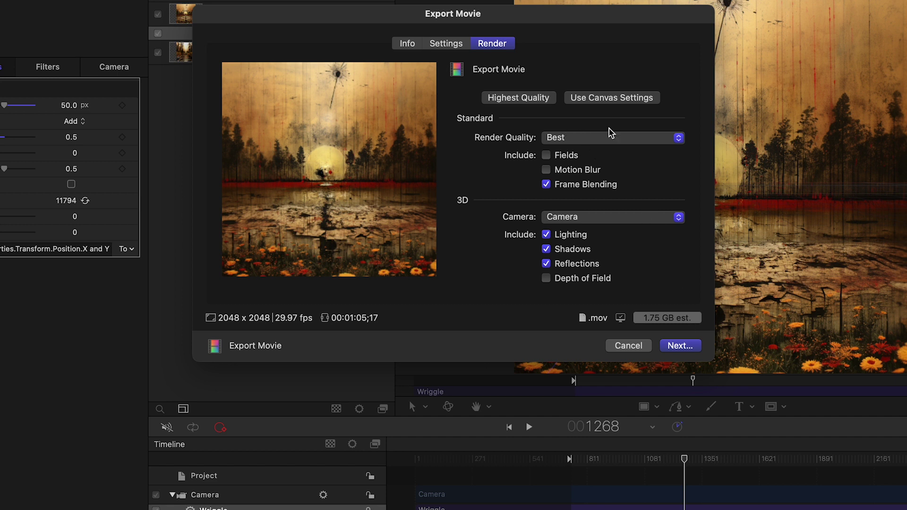
# - Apply the Highest Quality render preset and save the exported movie to the Desktop as K_Motionm
pyautogui.click(540, 97)
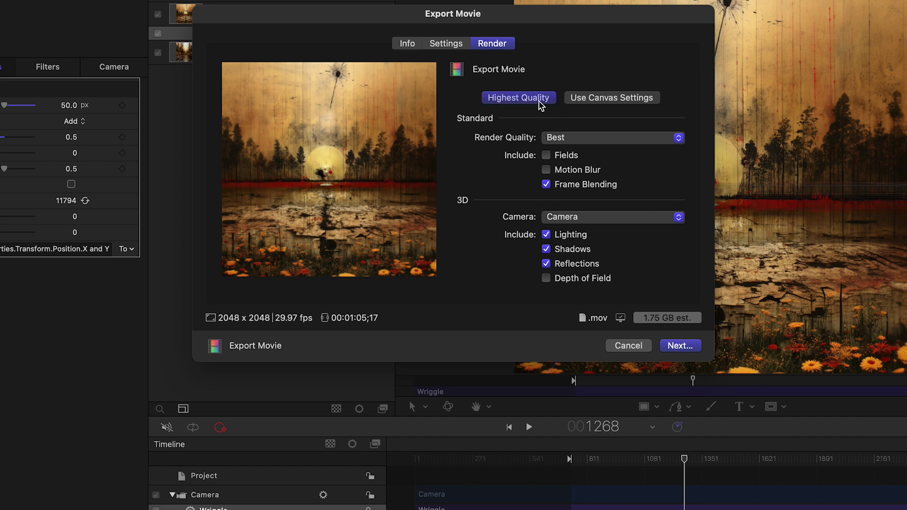
pyautogui.click(592, 175)
pyautogui.click(585, 281)
pyautogui.click(692, 347)
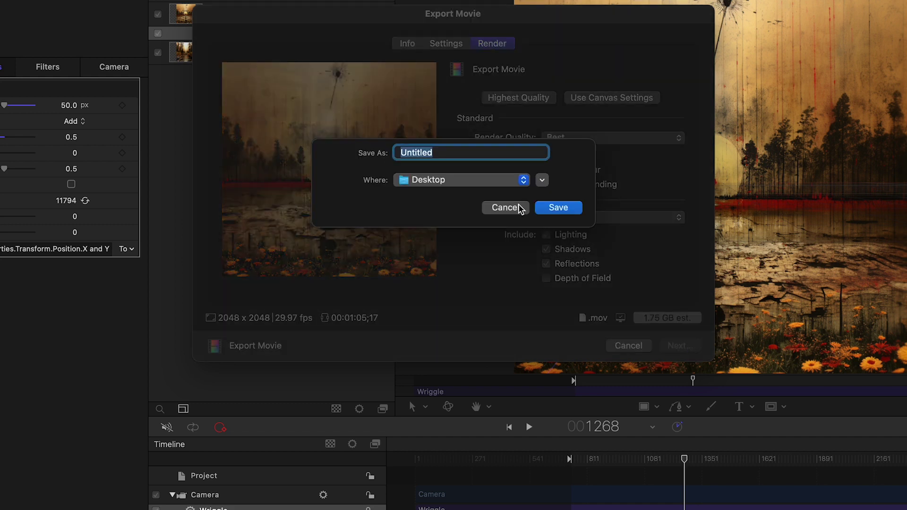
pyautogui.write('K_Motionm')
pyautogui.press('Return')
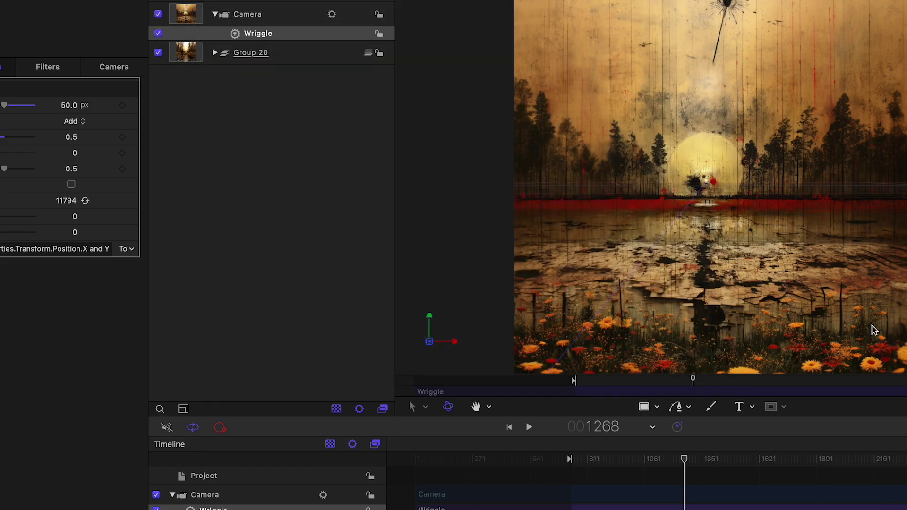